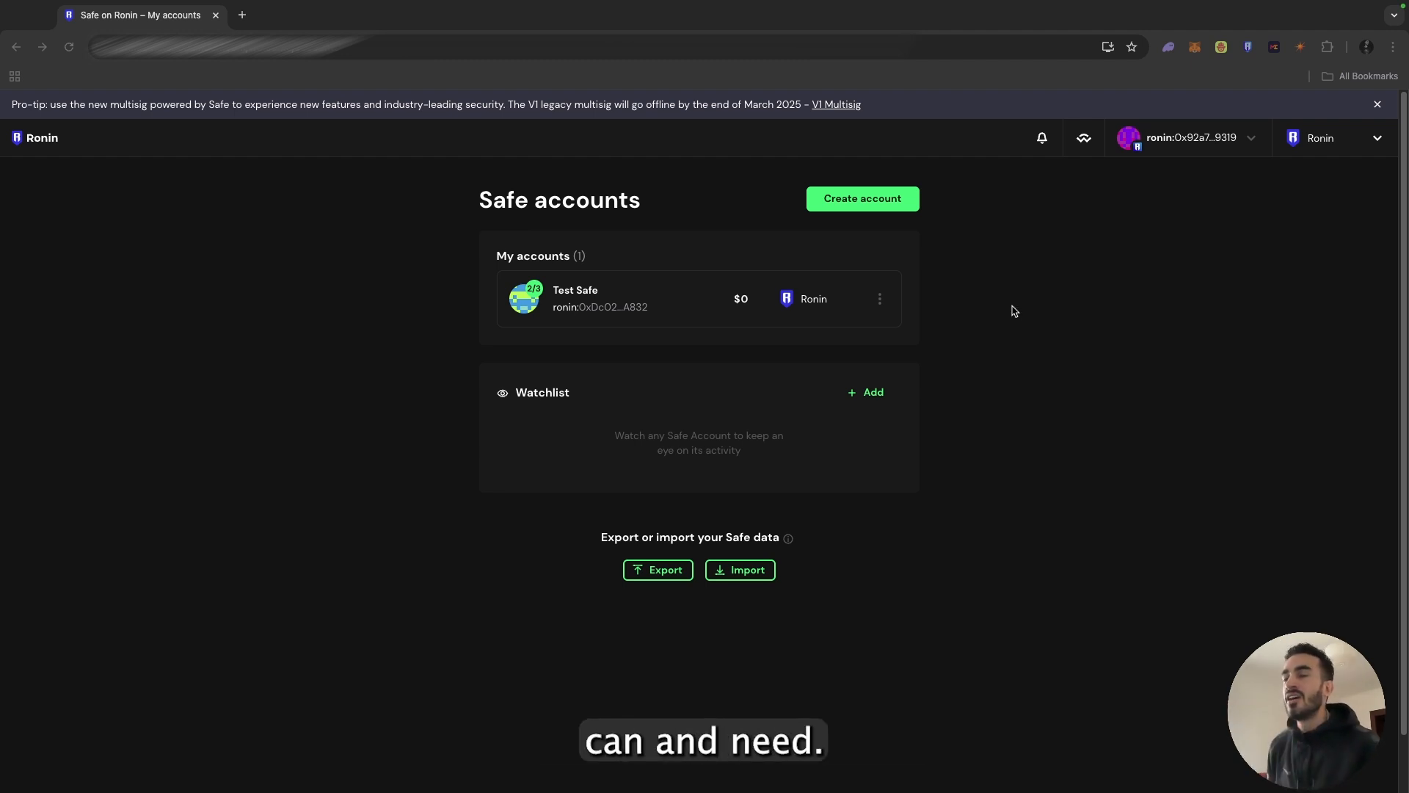
Start a new Safe account on the Ronin network, name it Video Safe and continue to the signer setup.
{"action": "left_click", "coordinate": [867, 206]}
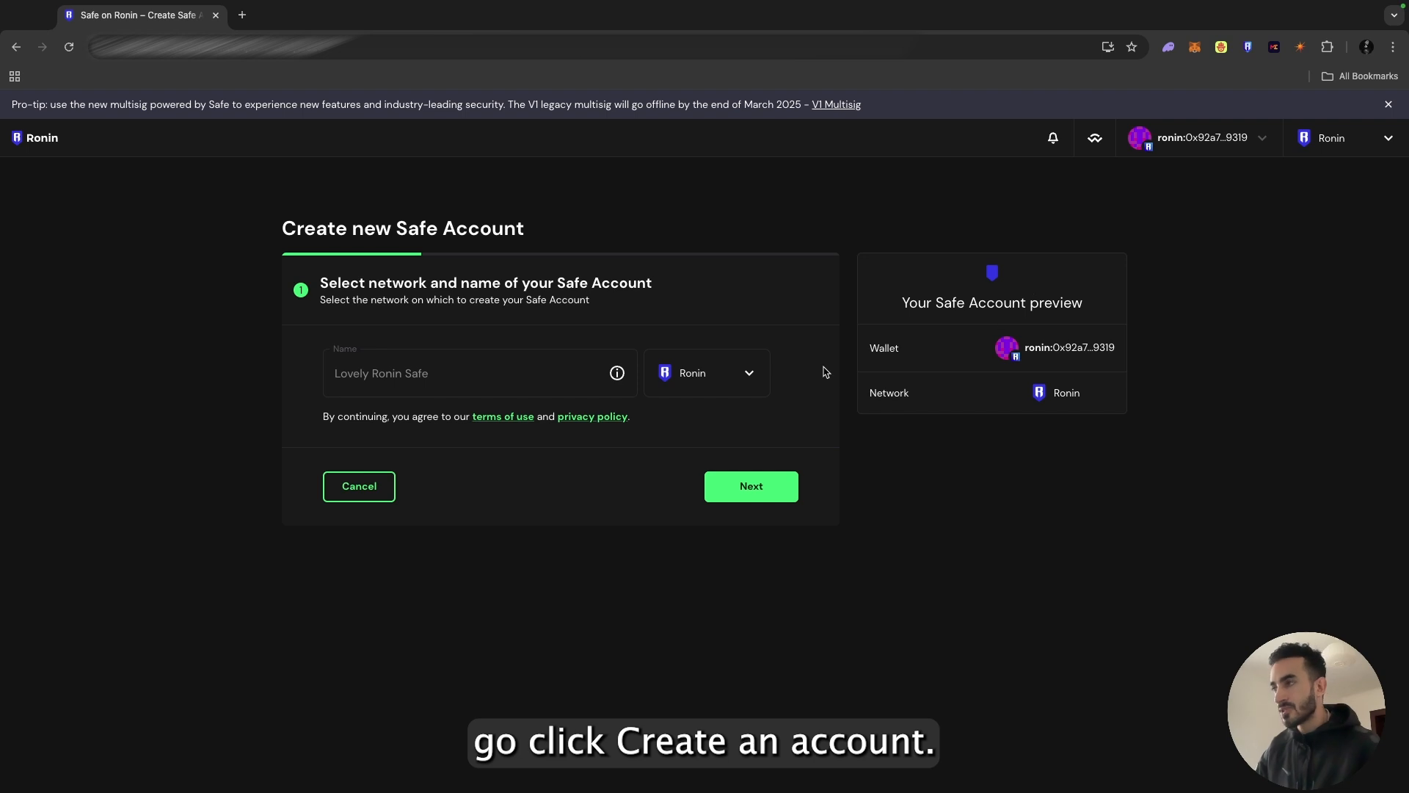
{"action": "left_click", "coordinate": [379, 367]}
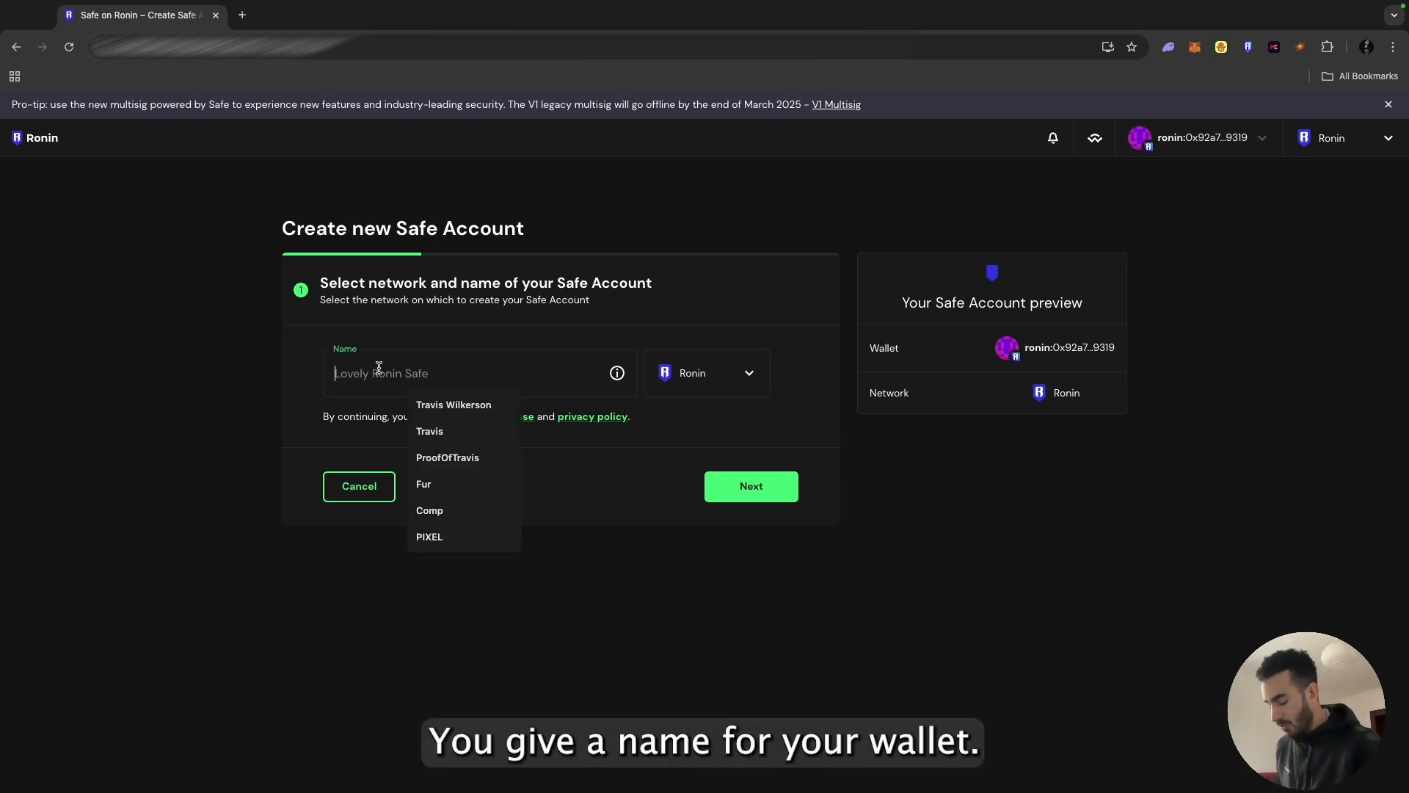
{"action": "type", "text": "Video"}
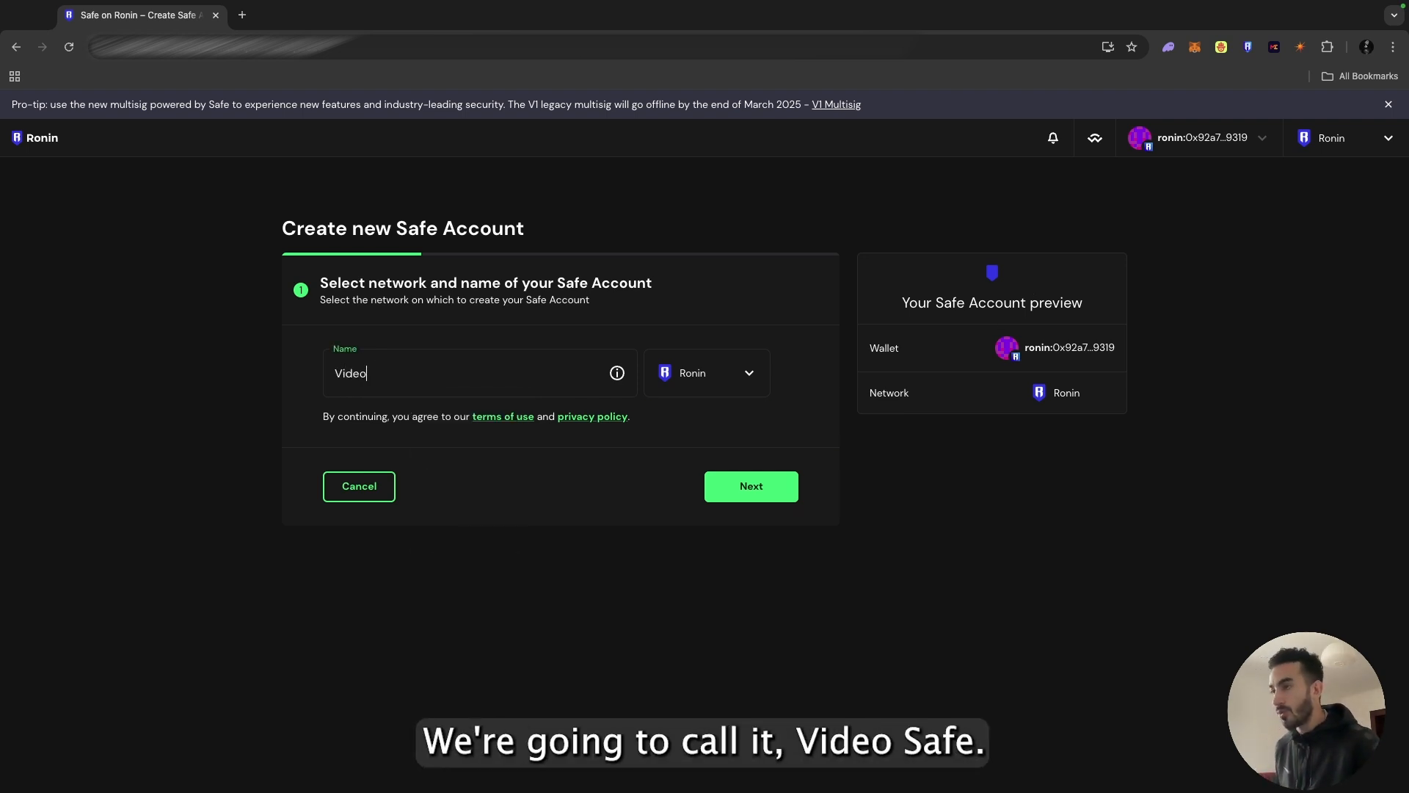
{"action": "type", "text": " Safe"}
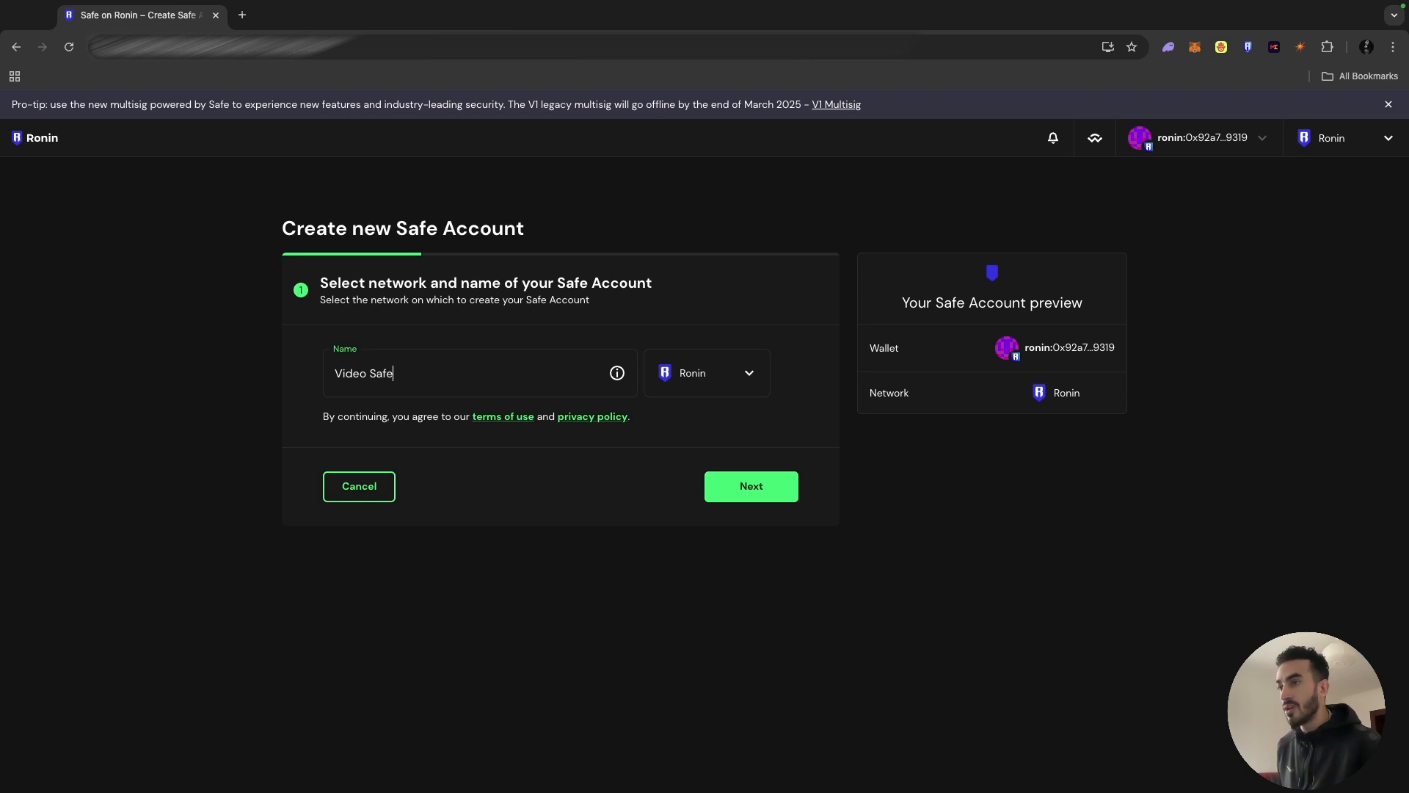
{"action": "left_click", "coordinate": [753, 491]}
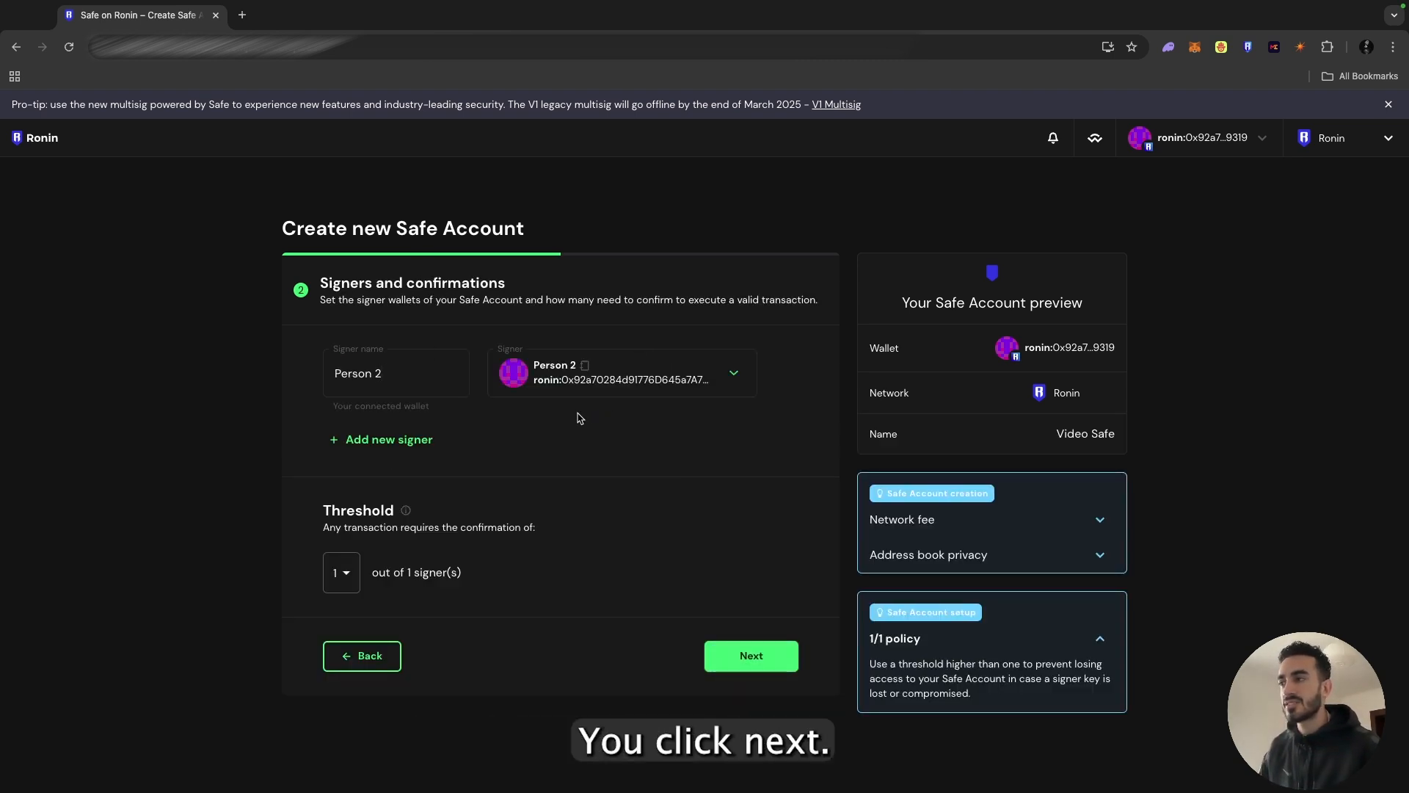
Replace the connected wallet's signer name with the owner's first name.
{"action": "left_click", "coordinate": [413, 373]}
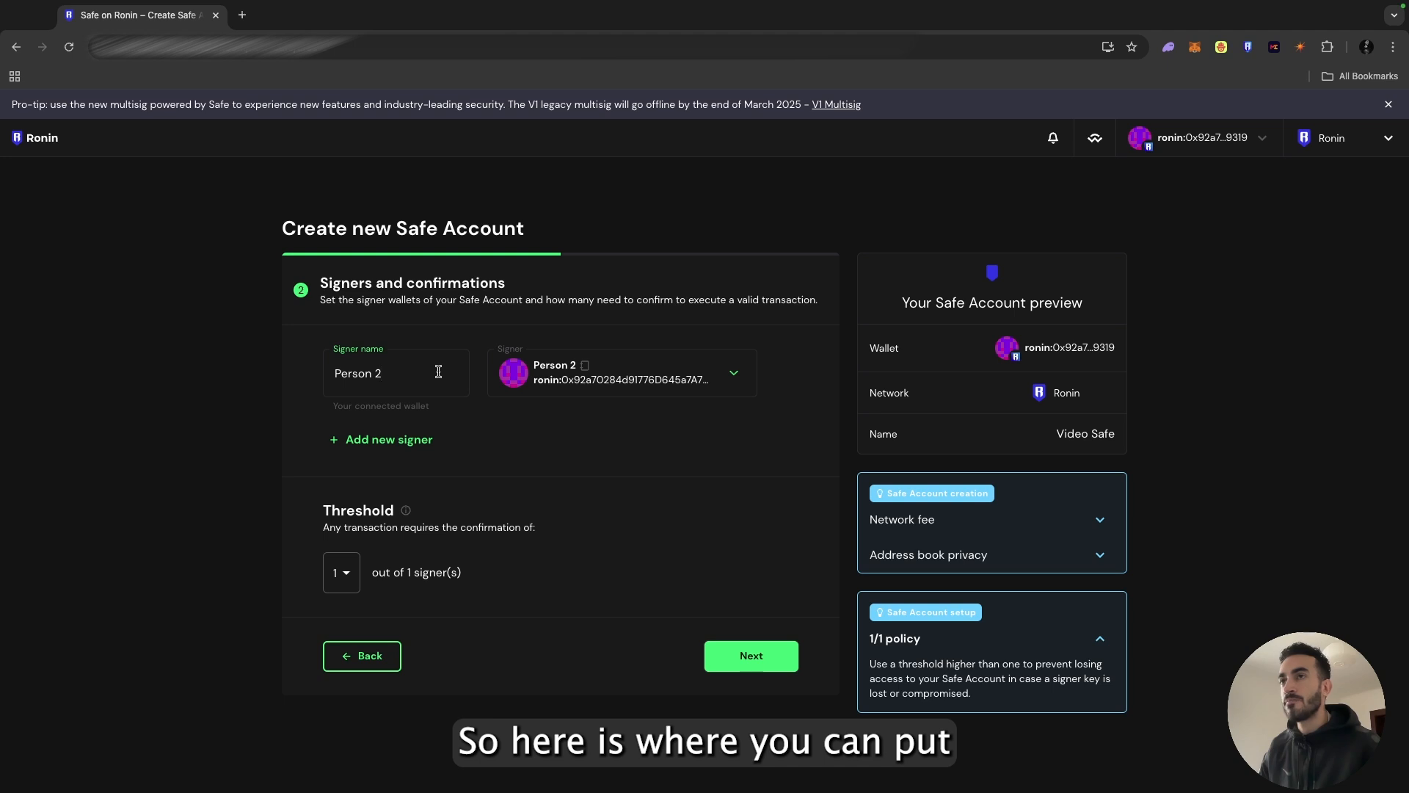
{"action": "left_click_drag", "start_coordinate": [435, 372], "coordinate": [305, 373]}
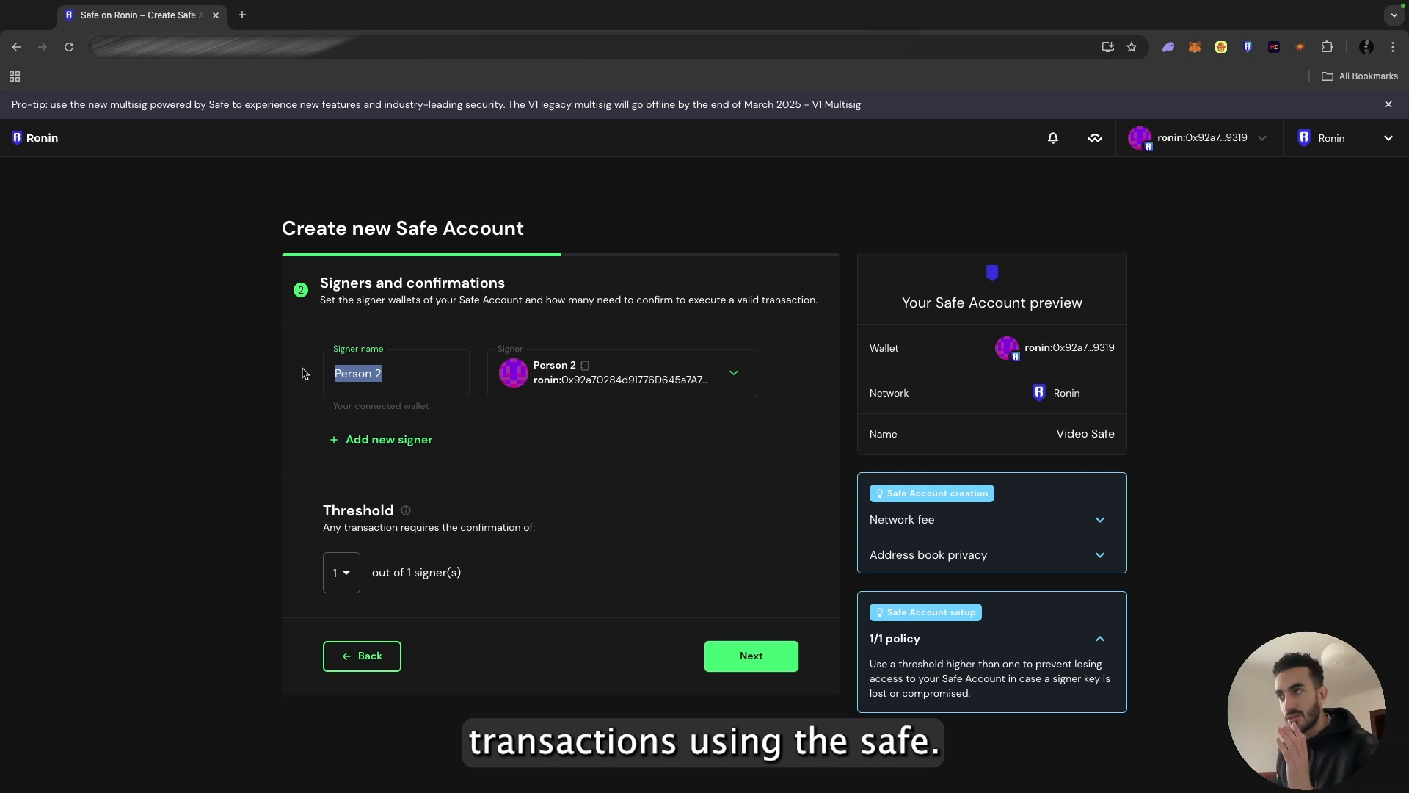
{"action": "type", "text": "Trav"}
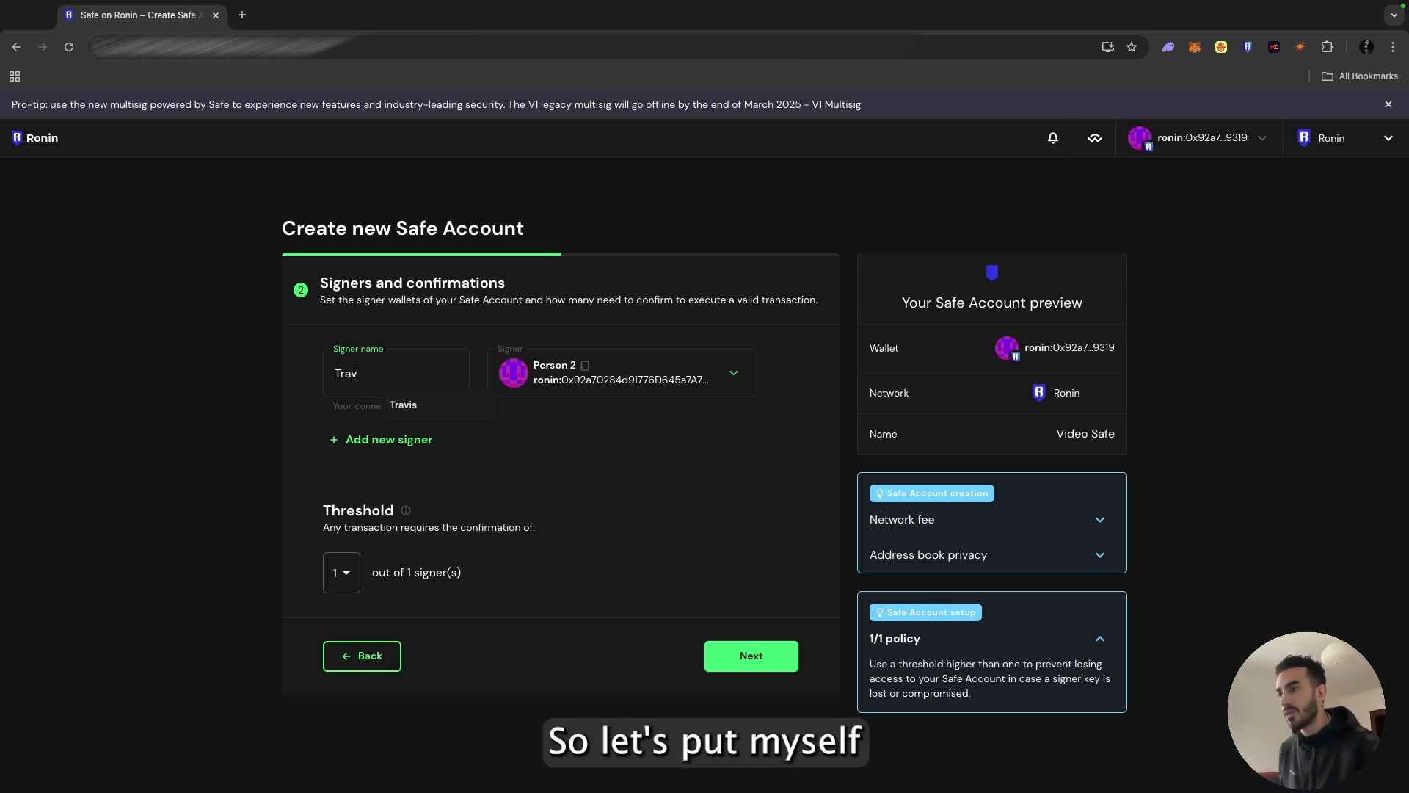
{"action": "type", "text": "is"}
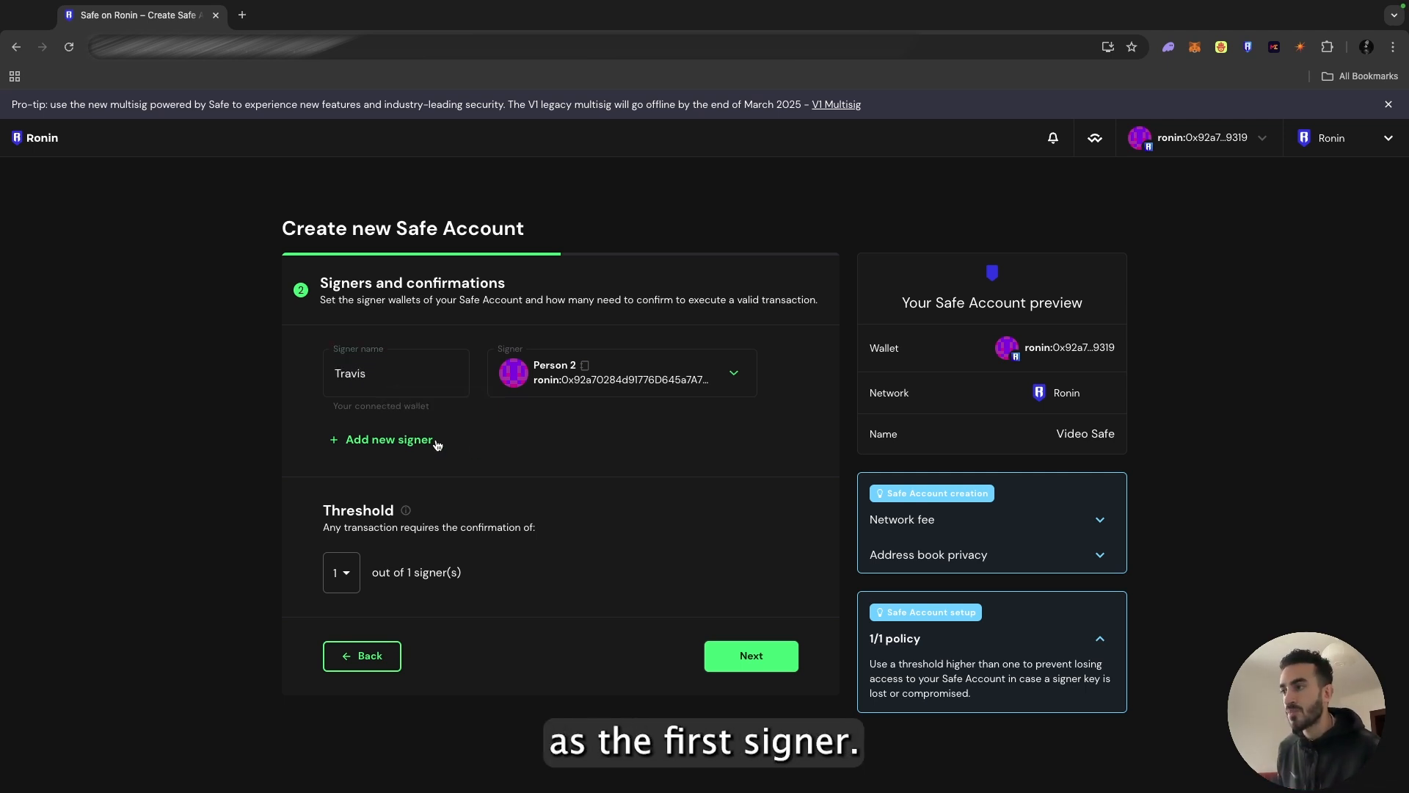
Add a second signer using the Address 6 wallet address copied from Ronin Wallet, and fill in the signer's name.
{"action": "left_click", "coordinate": [433, 440]}
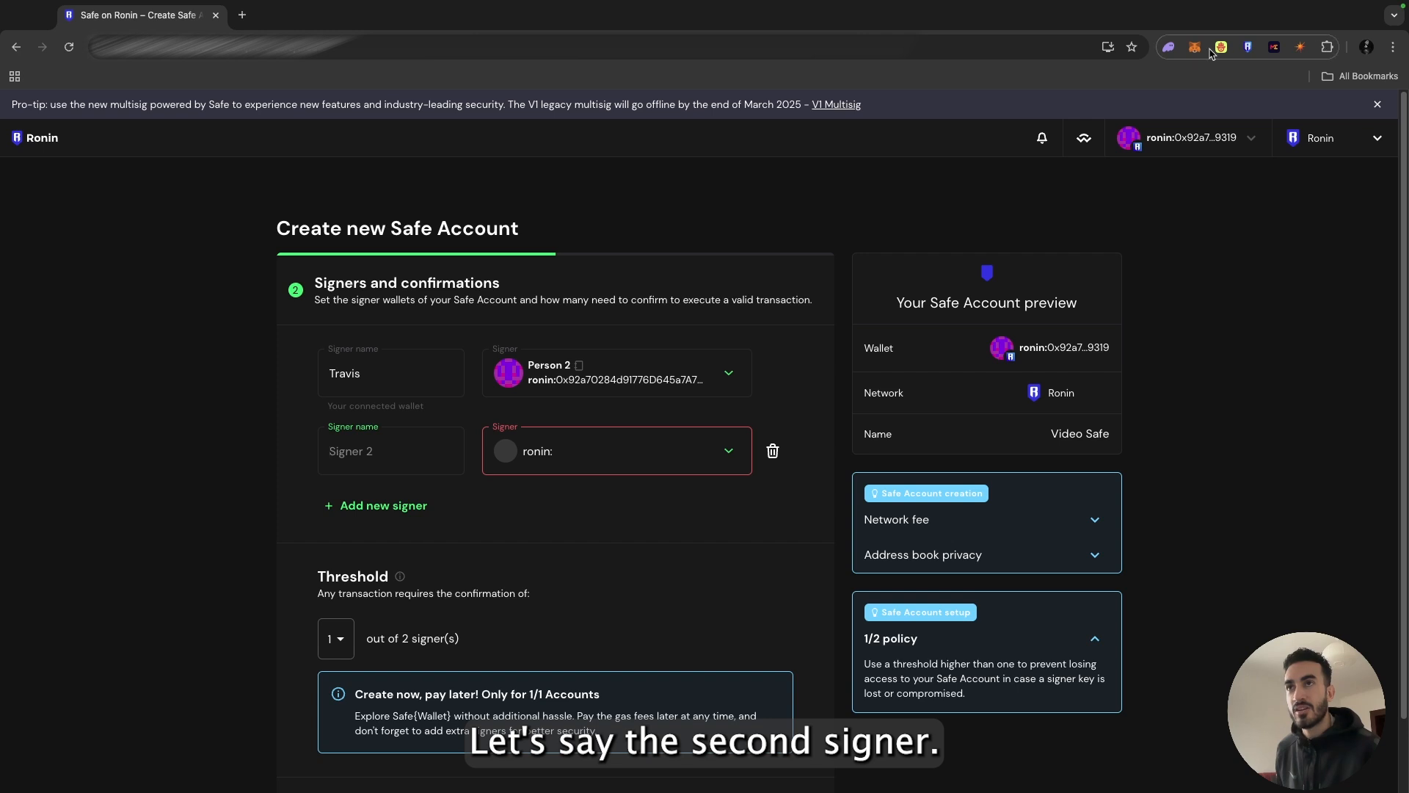
{"action": "left_click", "coordinate": [1247, 47]}
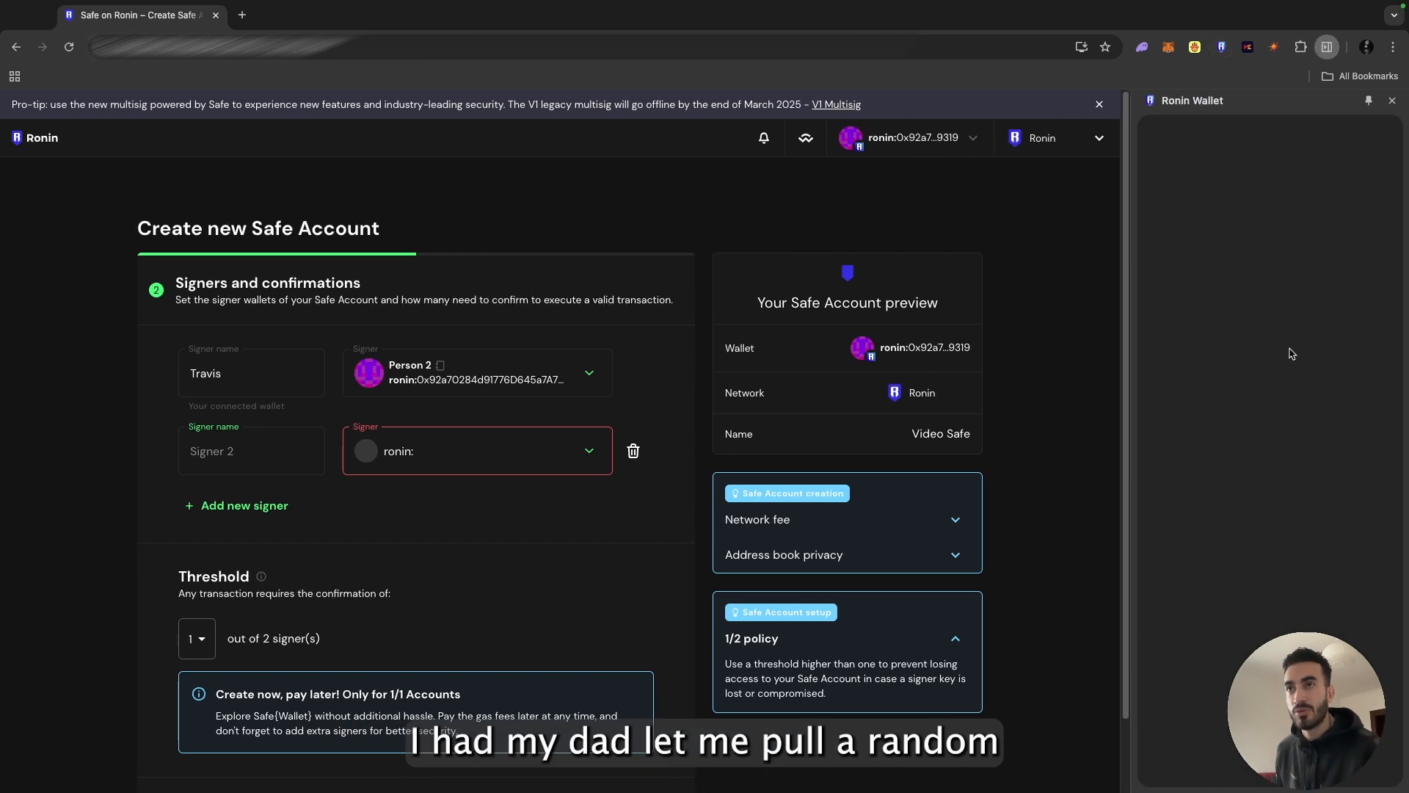
{"action": "left_click", "coordinate": [1212, 134]}
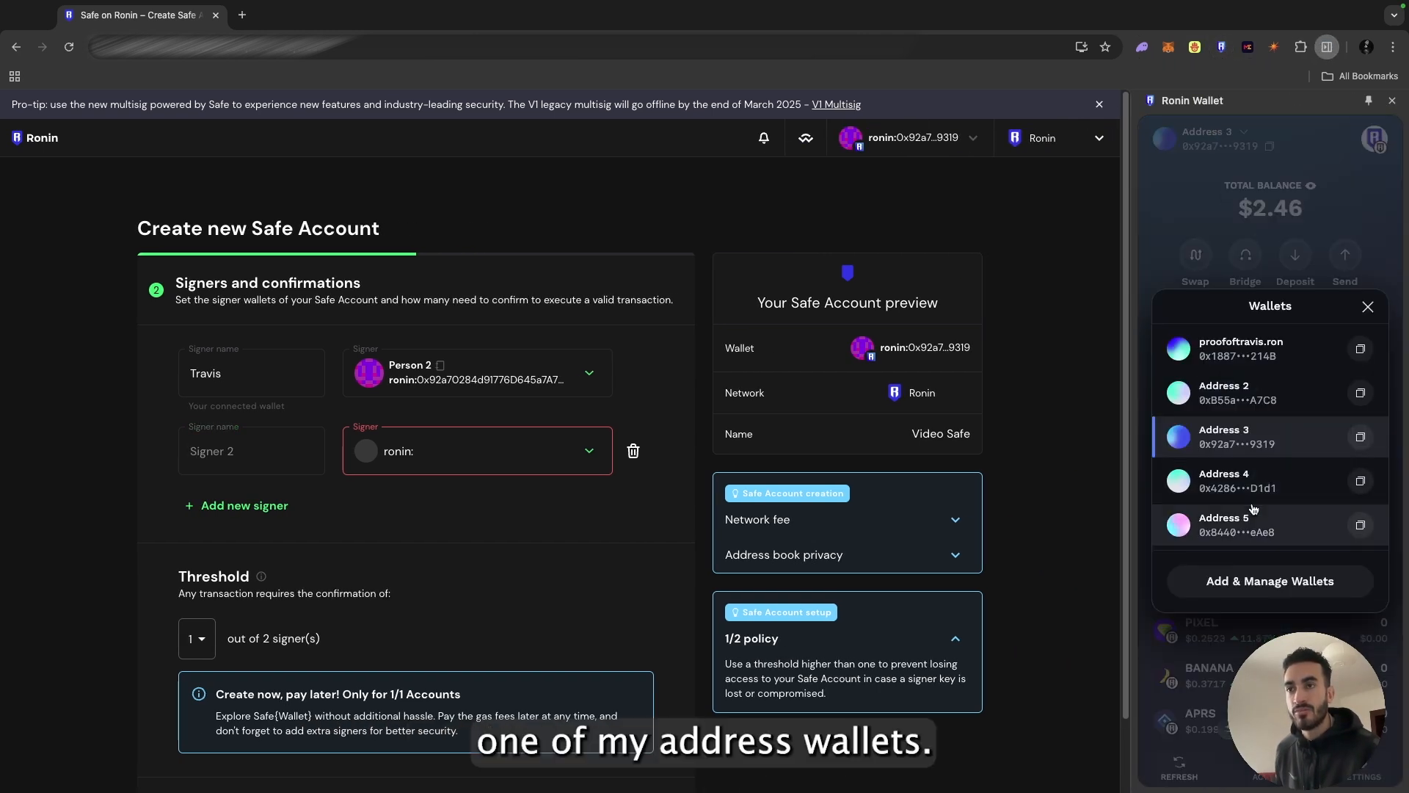
{"action": "scroll", "coordinate": [1253, 509], "scroll_direction": "down", "scroll_amount": 3}
{"action": "left_click", "coordinate": [1360, 401]}
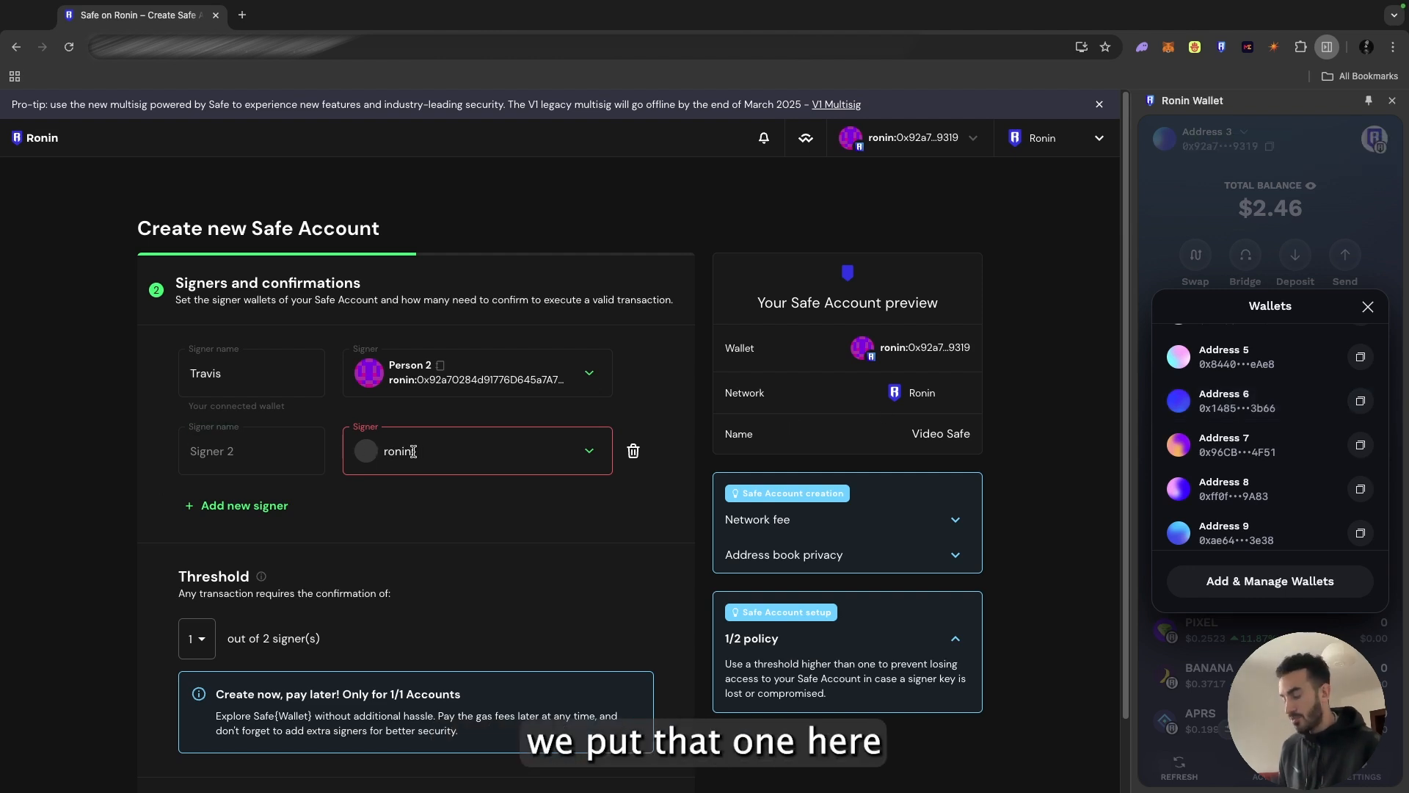
{"action": "key", "text": "ctrl+v"}
{"action": "left_click", "coordinate": [242, 451]}
{"action": "type", "text": "Bob"}
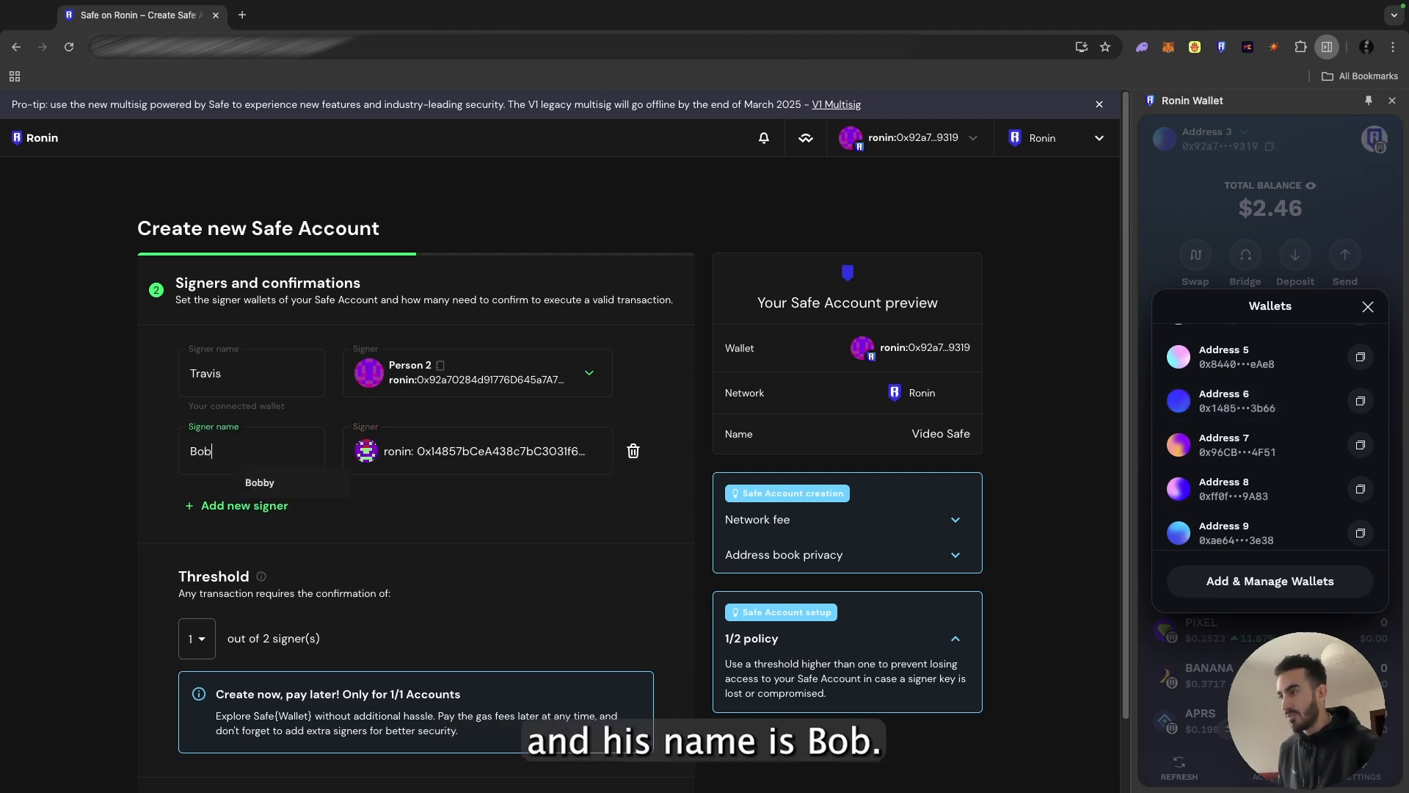
Add a third signer using the Address 10 wallet address from Ronin Wallet, fill in the signer's name, and close the wallet.
{"action": "left_click", "coordinate": [220, 505]}
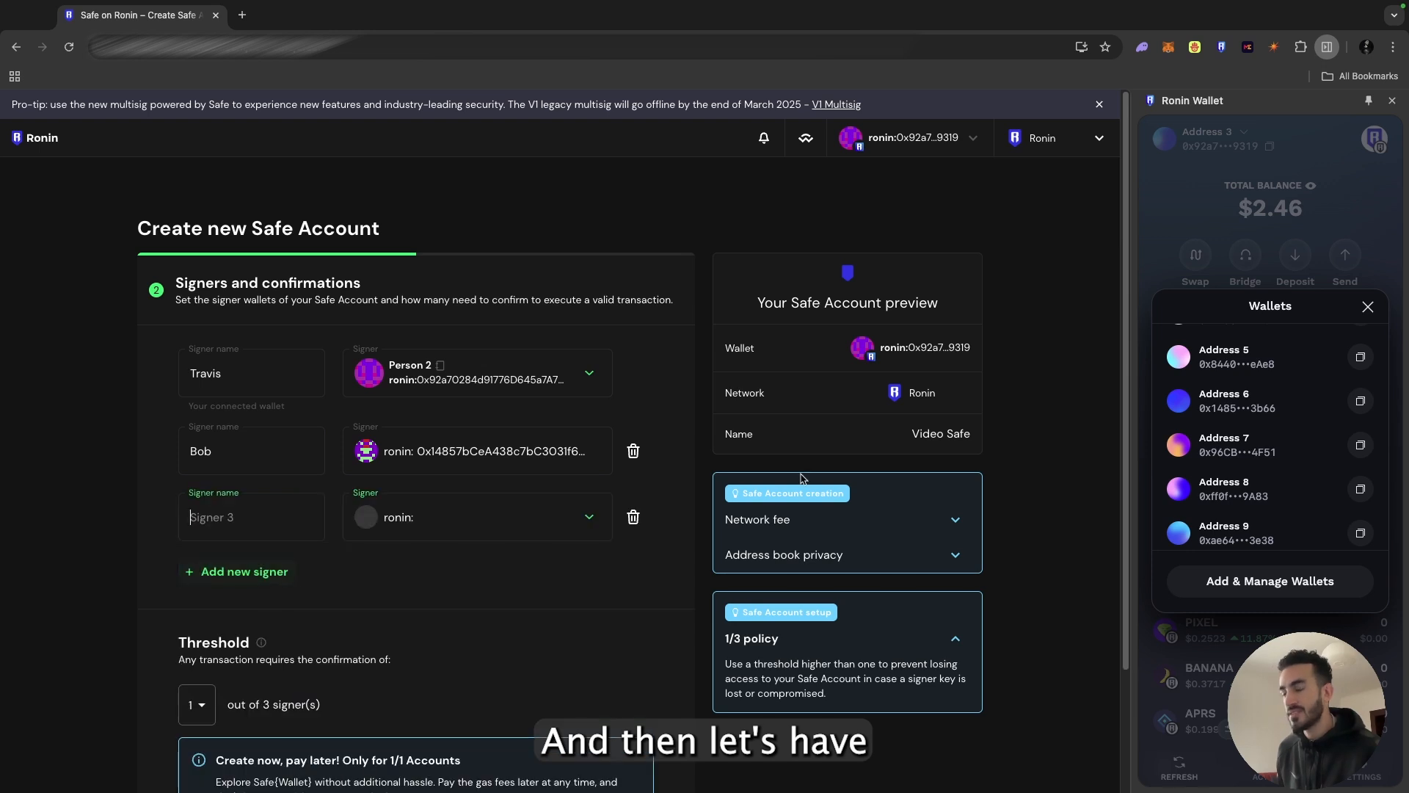
{"action": "scroll", "coordinate": [1292, 447], "scroll_direction": "down", "scroll_amount": 2}
{"action": "left_click", "coordinate": [1360, 520]}
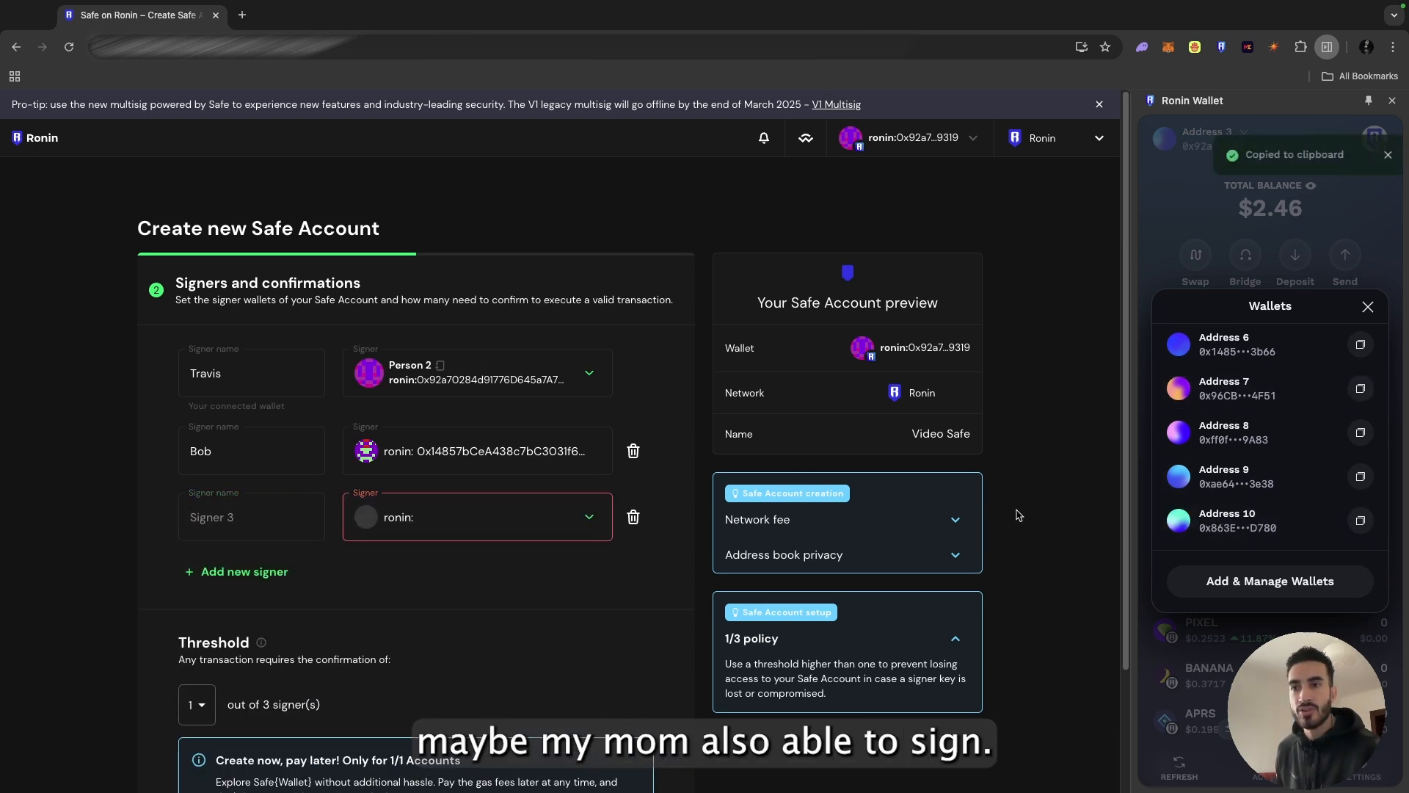
{"action": "left_click", "coordinate": [242, 517]}
{"action": "type", "text": "Mo"}
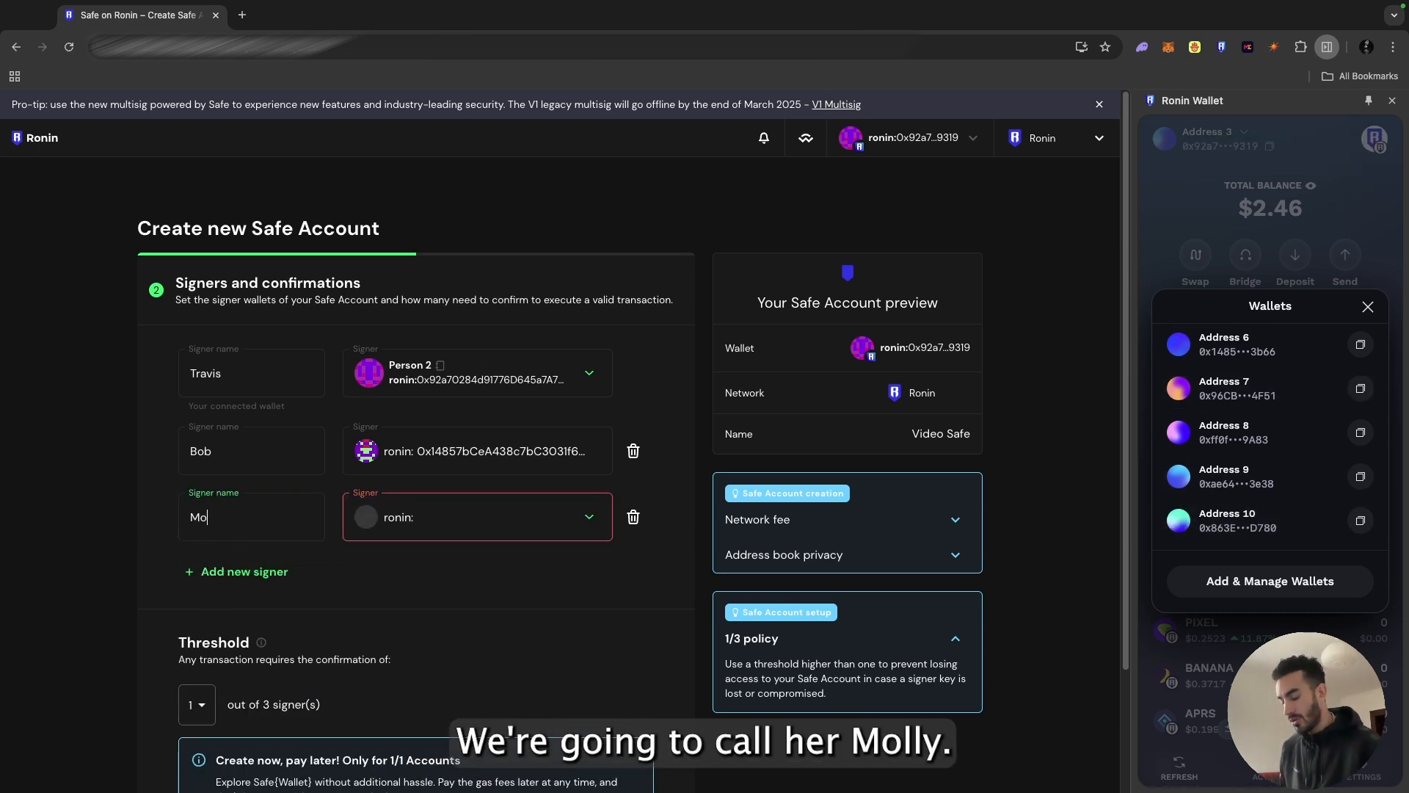
{"action": "type", "text": "lly"}
{"action": "left_click", "coordinate": [411, 523]}
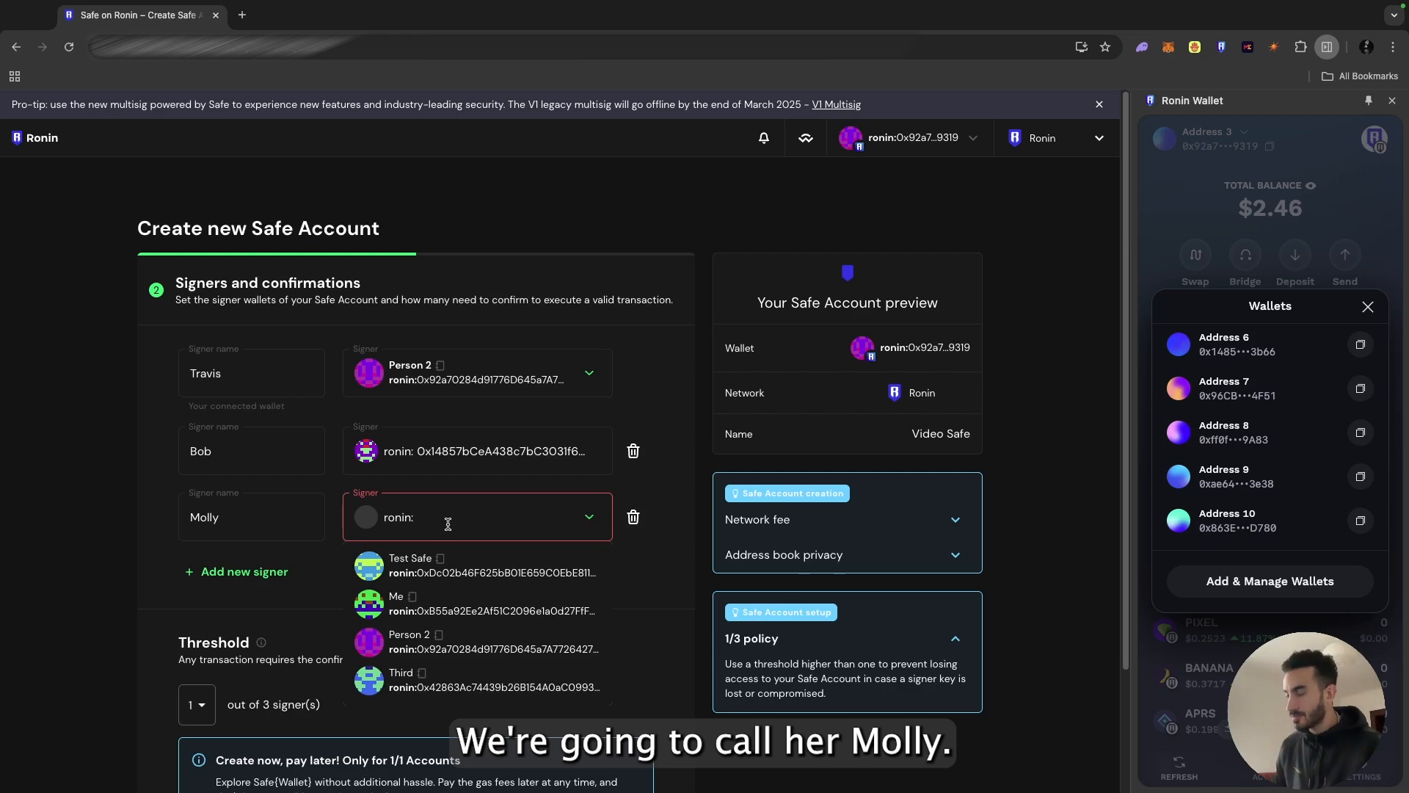
{"action": "key", "text": "ctrl+v"}
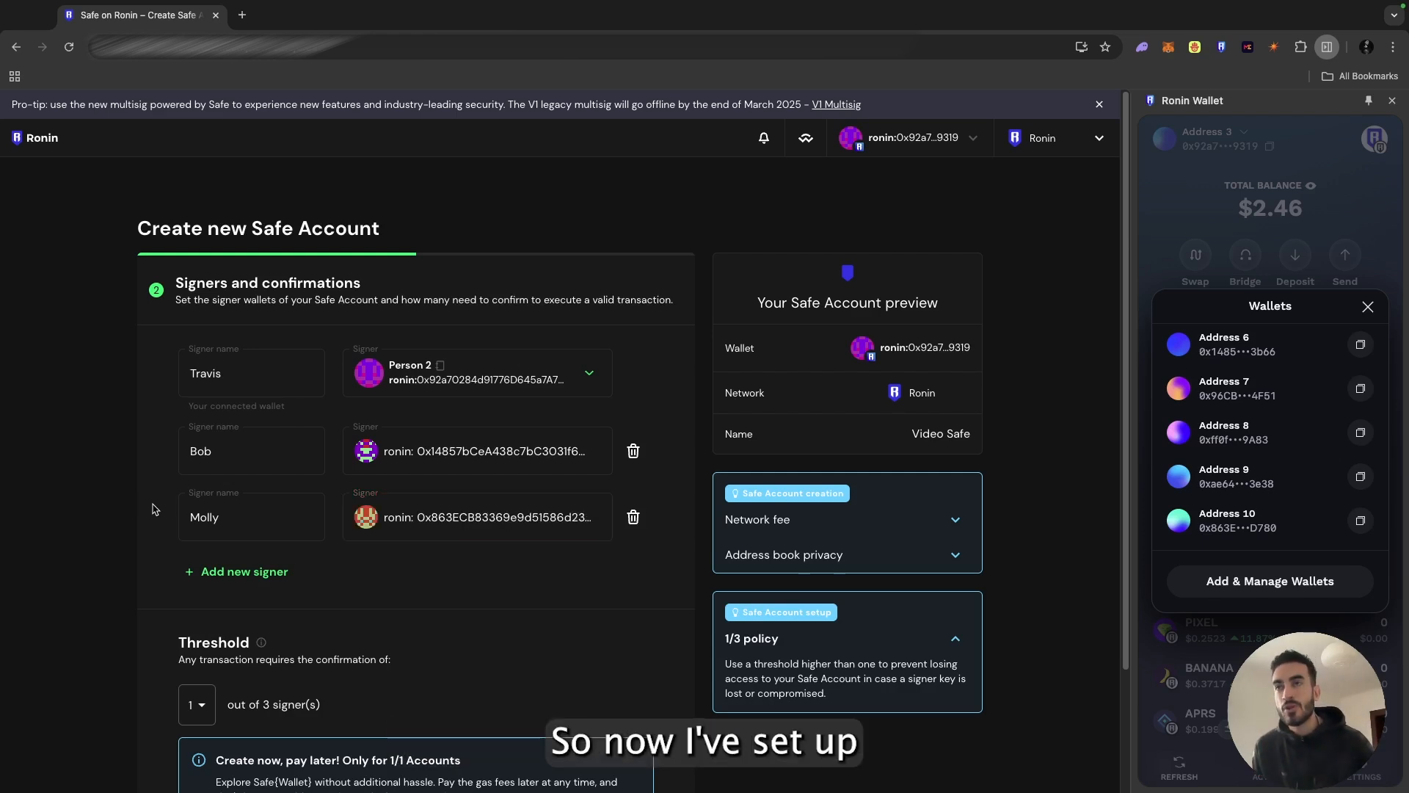
{"action": "left_click", "coordinate": [1392, 100]}
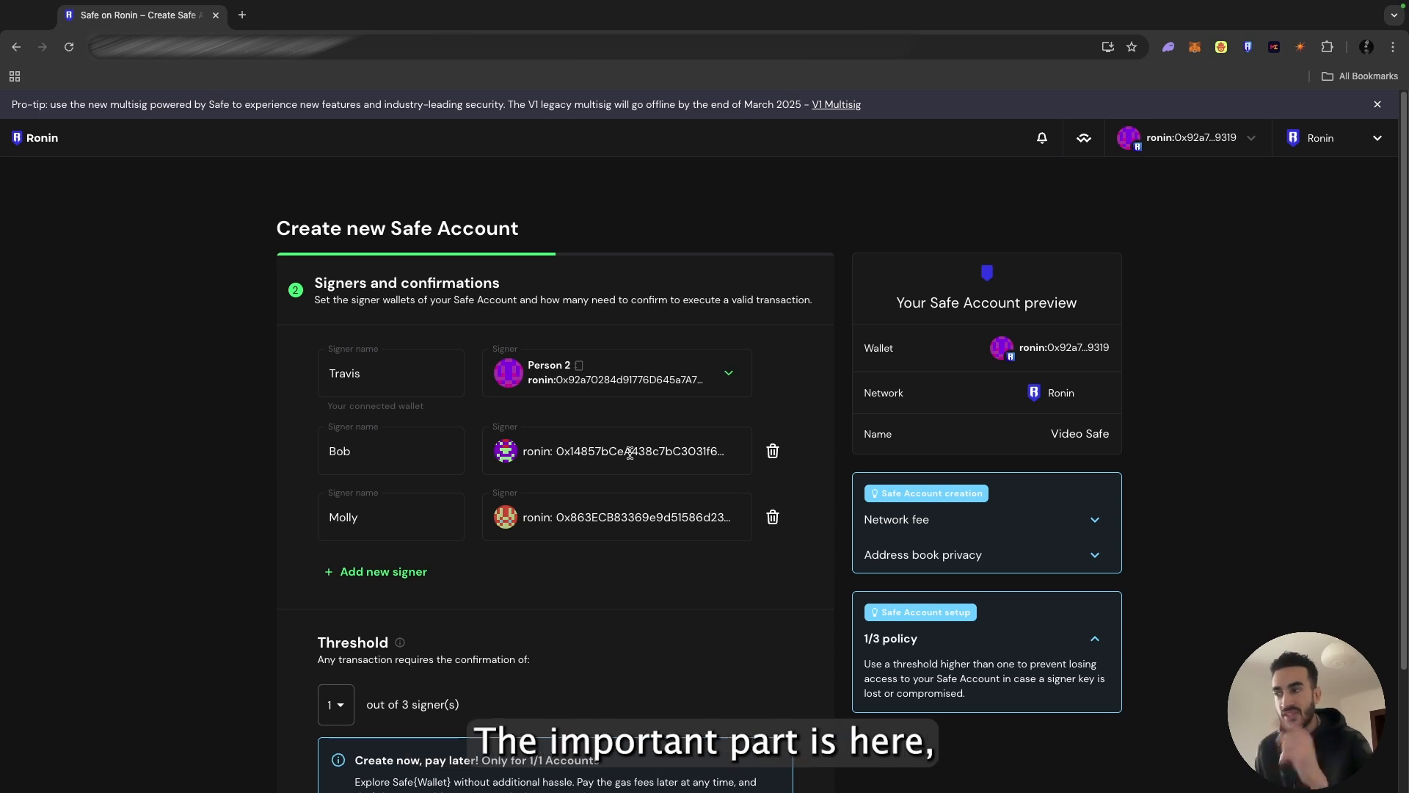
Set the transaction confirmation threshold to 2 out of 3 signers.
{"action": "scroll", "coordinate": [638, 512], "scroll_direction": "down", "scroll_amount": 2}
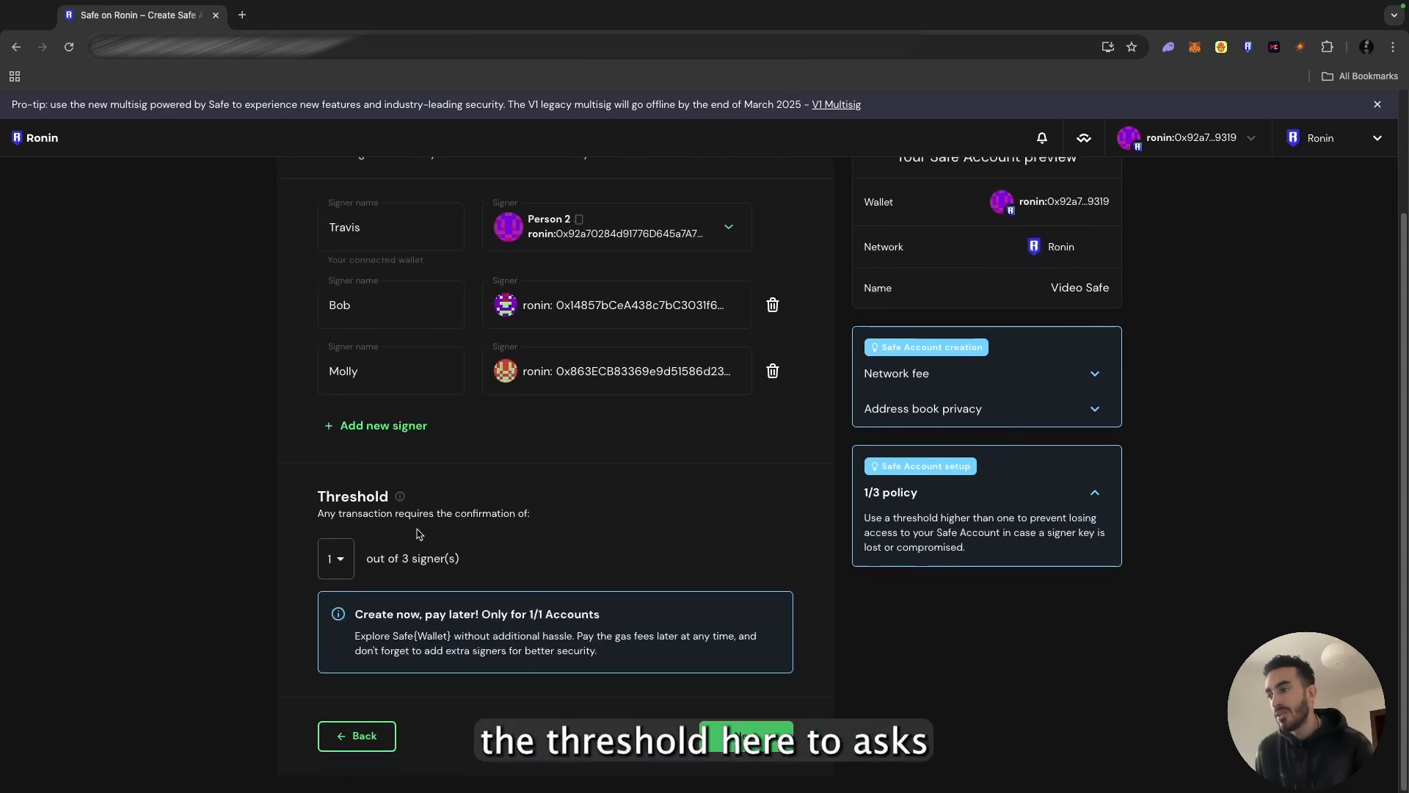
{"action": "left_click", "coordinate": [347, 568]}
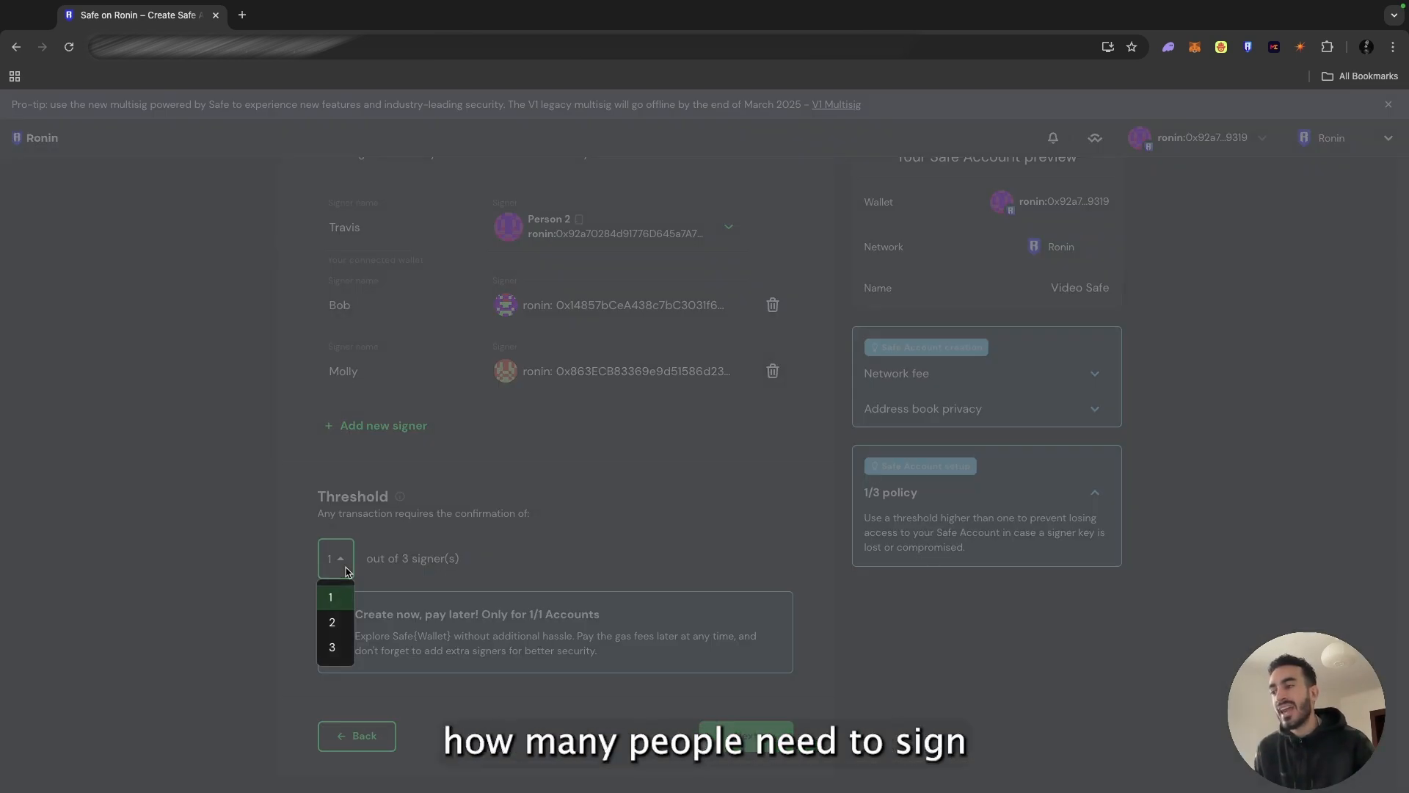
{"action": "left_click", "coordinate": [508, 530]}
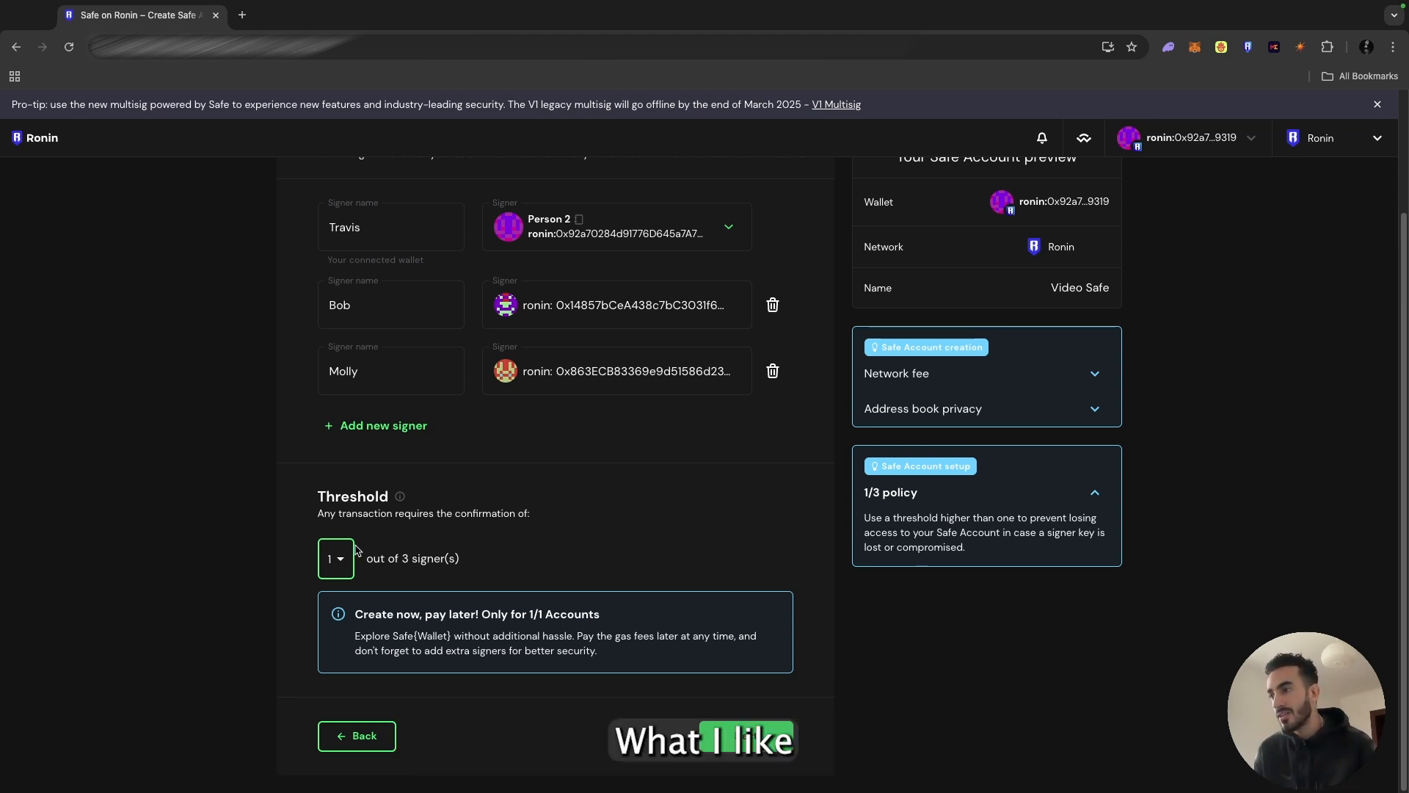
{"action": "left_click", "coordinate": [336, 557]}
{"action": "left_click", "coordinate": [334, 622]}
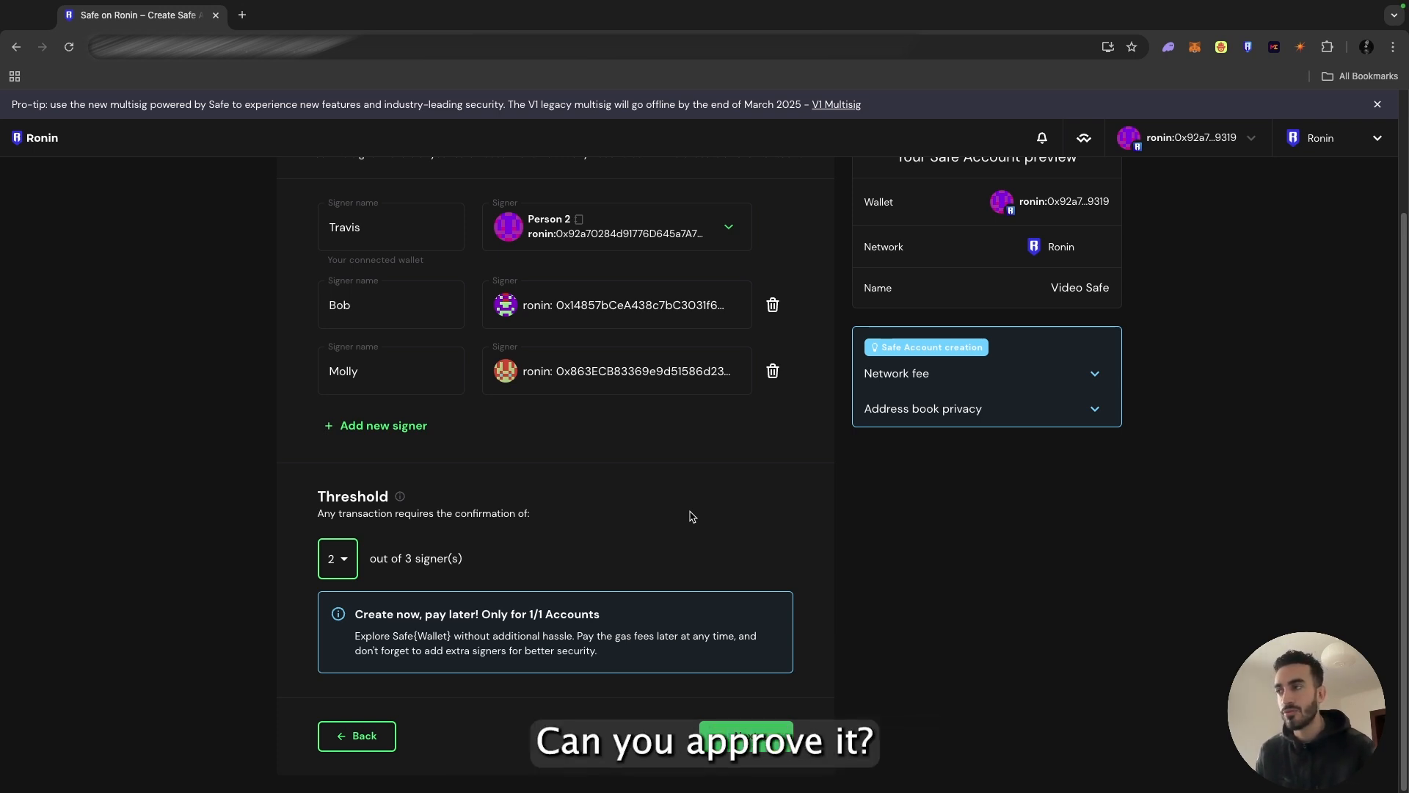
Try a confirmation threshold of 3 out of 3 signers and return it to 2.
{"action": "left_click", "coordinate": [342, 559]}
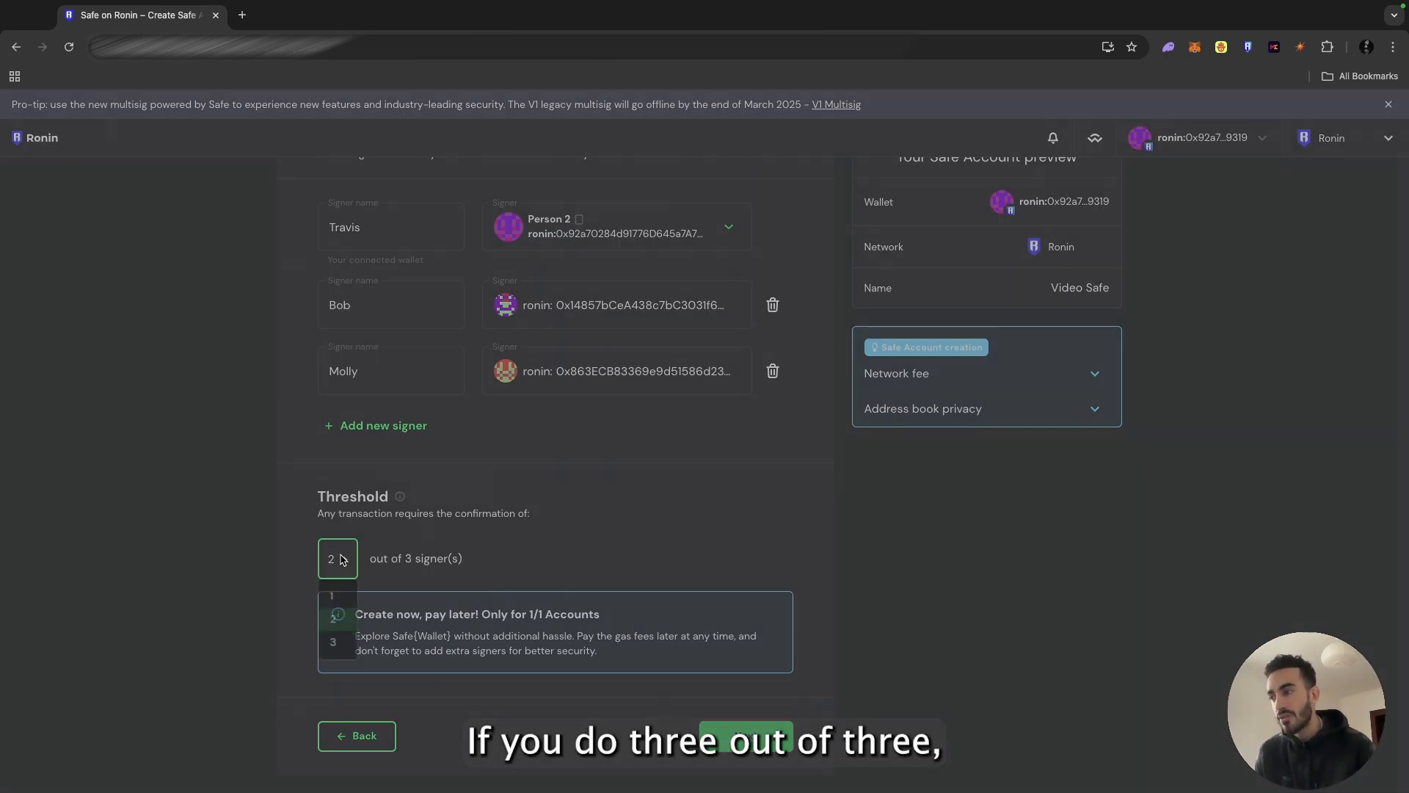
{"action": "left_click", "coordinate": [330, 648]}
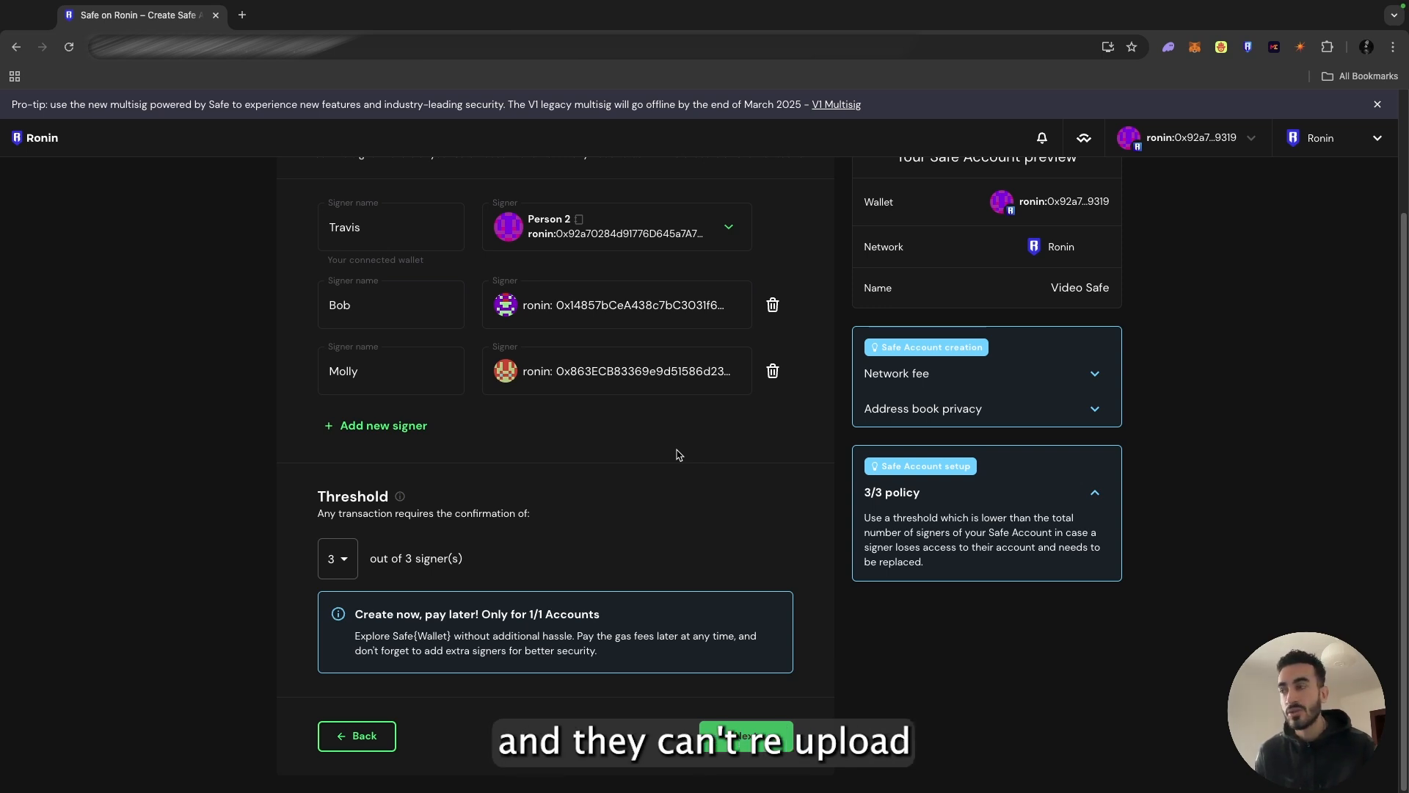
{"action": "scroll", "coordinate": [697, 467], "scroll_direction": "up", "scroll_amount": 1}
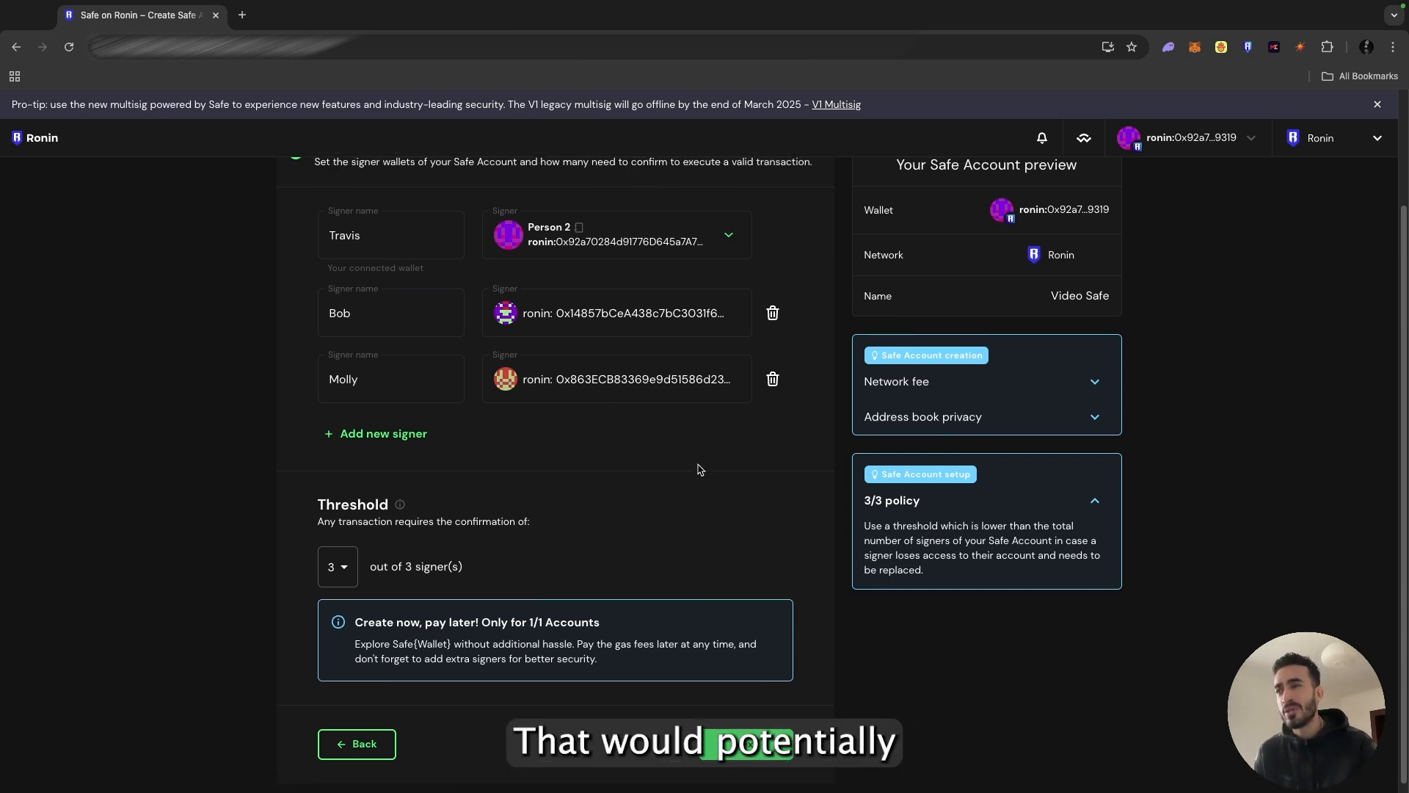
{"action": "scroll", "coordinate": [660, 441], "scroll_direction": "up", "scroll_amount": 1}
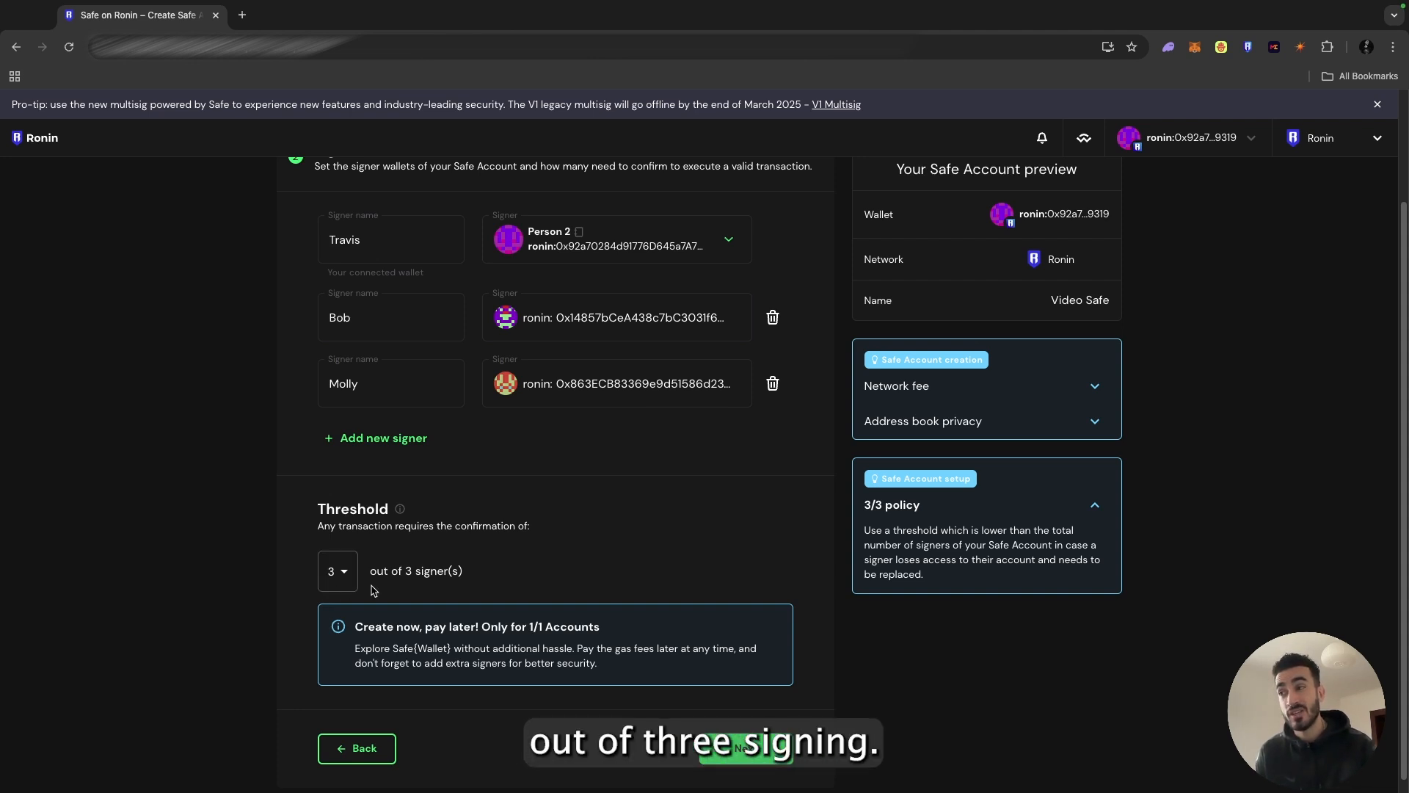
{"action": "left_click", "coordinate": [342, 567]}
{"action": "left_click", "coordinate": [334, 632]}
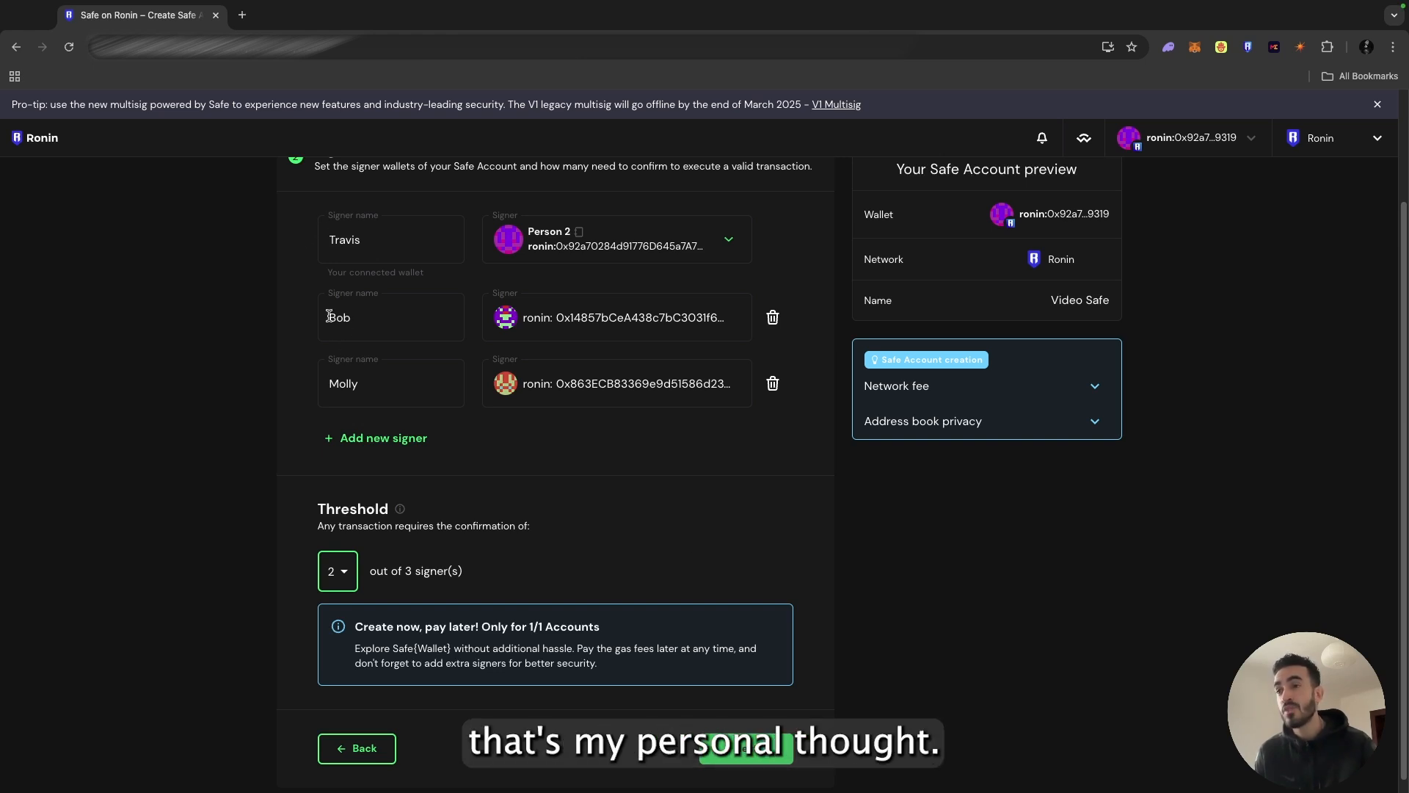
Continue to the review of the new Safe account and check its signers, threshold and estimated network fee.
{"action": "scroll", "coordinate": [801, 560], "scroll_direction": "down", "scroll_amount": 1}
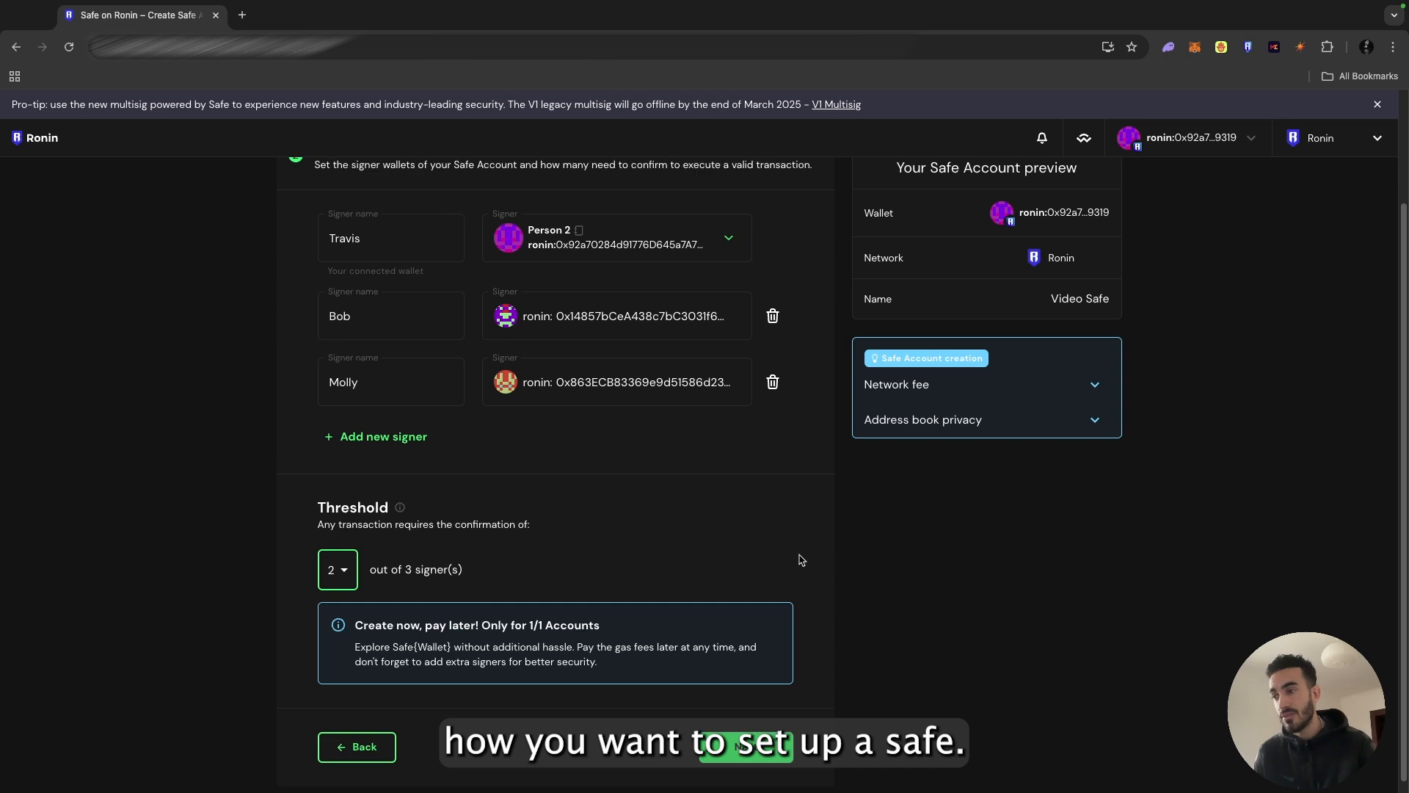
{"action": "left_click", "coordinate": [784, 745]}
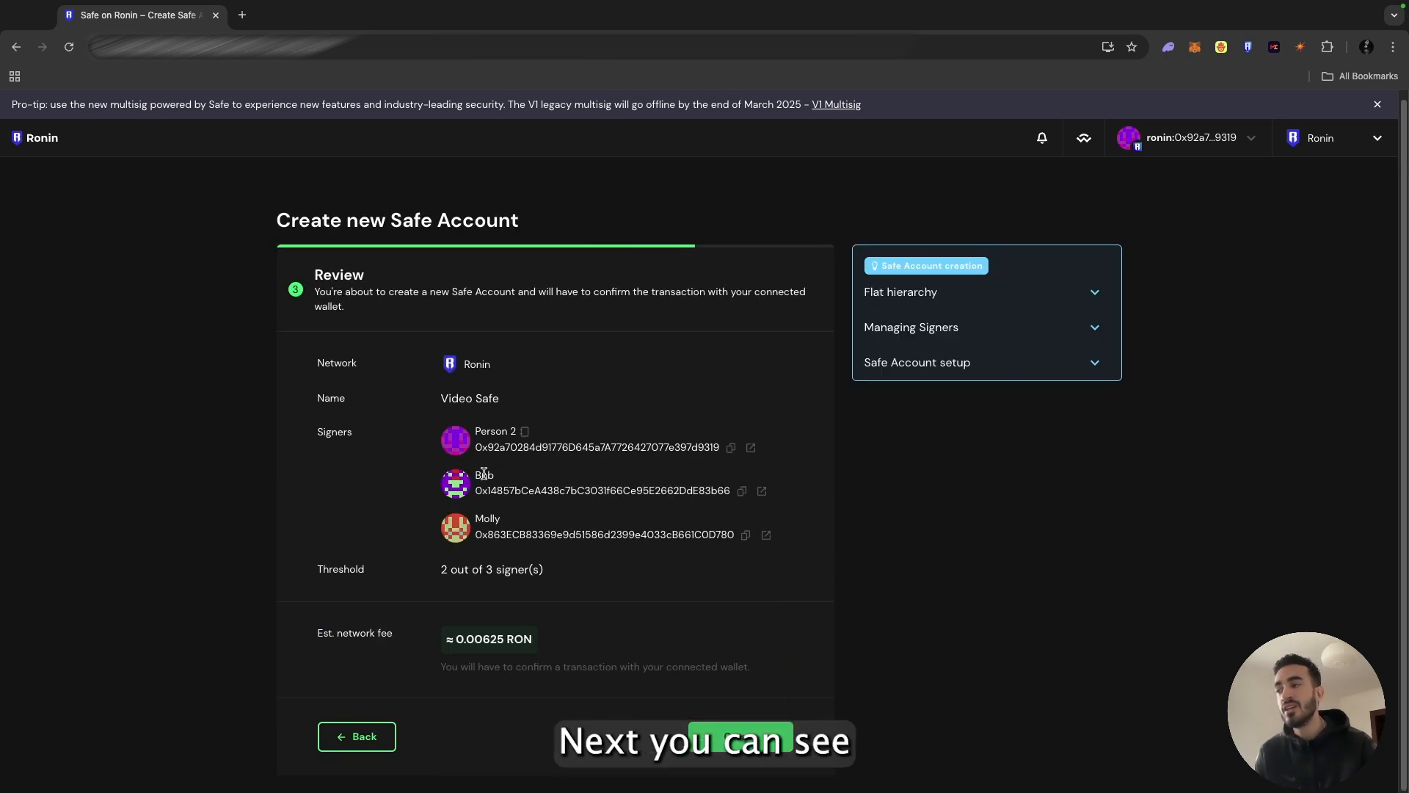
{"action": "left_click_drag", "start_coordinate": [442, 572], "coordinate": [541, 575]}
{"action": "left_click", "coordinate": [446, 568]}
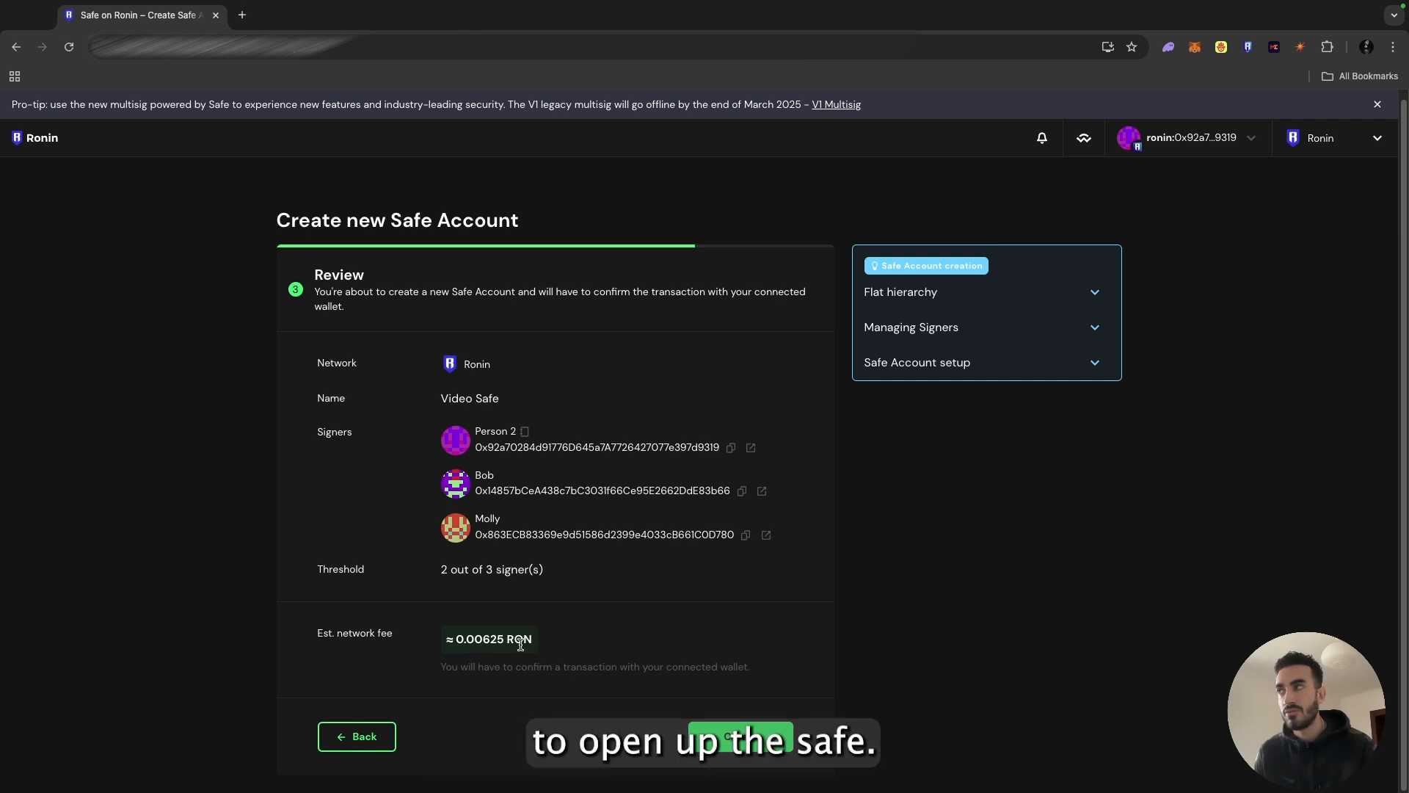
Leave the account creation, open the existing Test Safe and view its total asset value.
{"action": "left_click", "coordinate": [33, 143]}
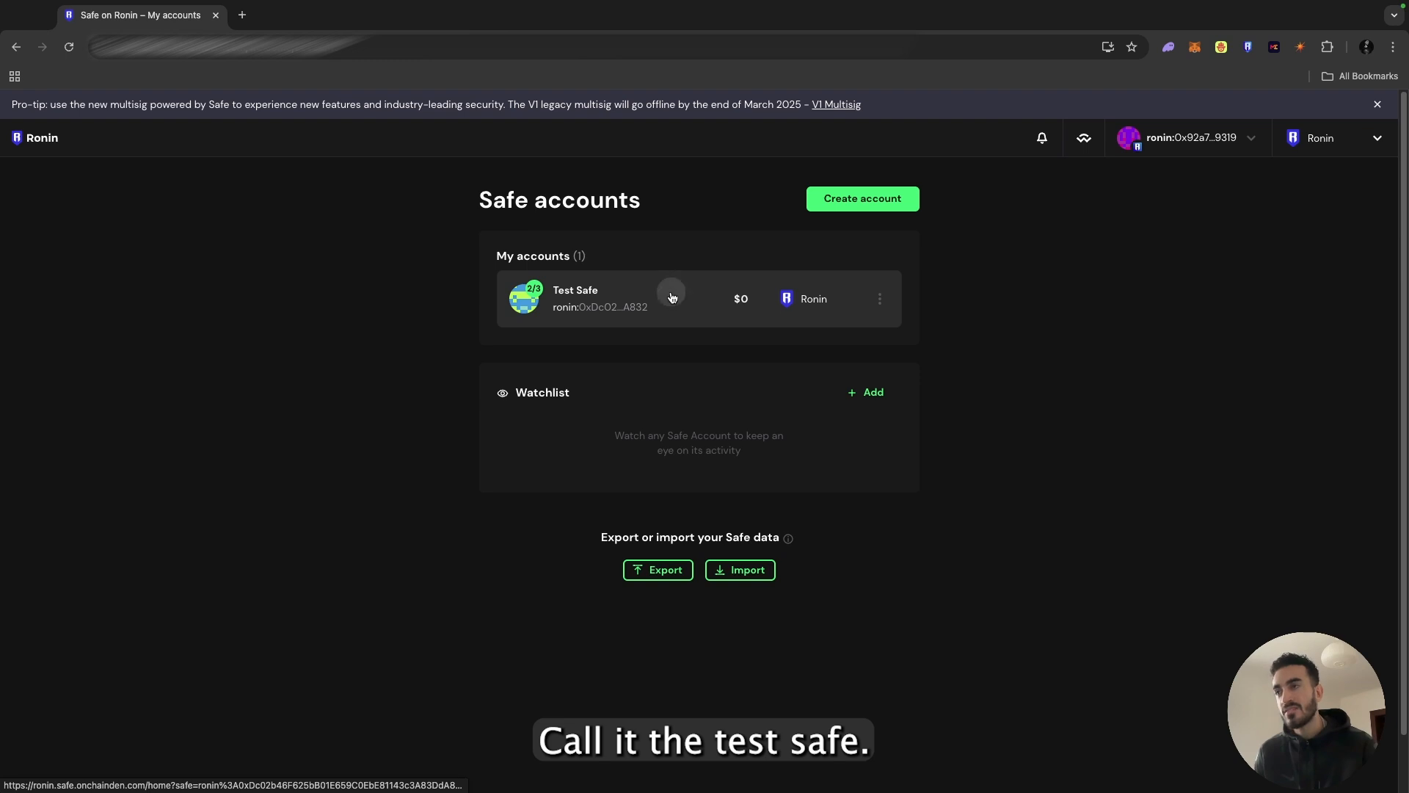
{"action": "left_click", "coordinate": [672, 296]}
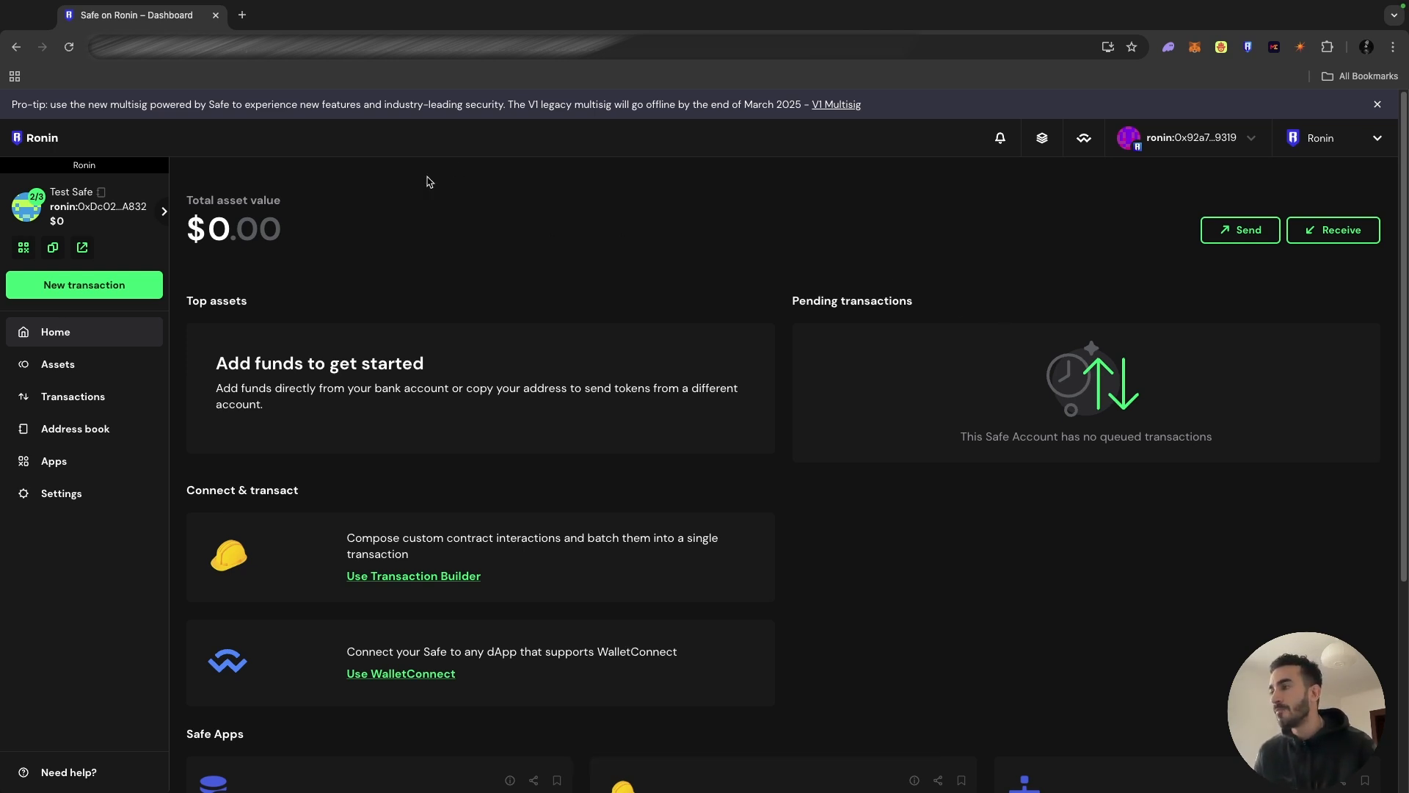
{"action": "left_click_drag", "start_coordinate": [210, 229], "coordinate": [285, 232]}
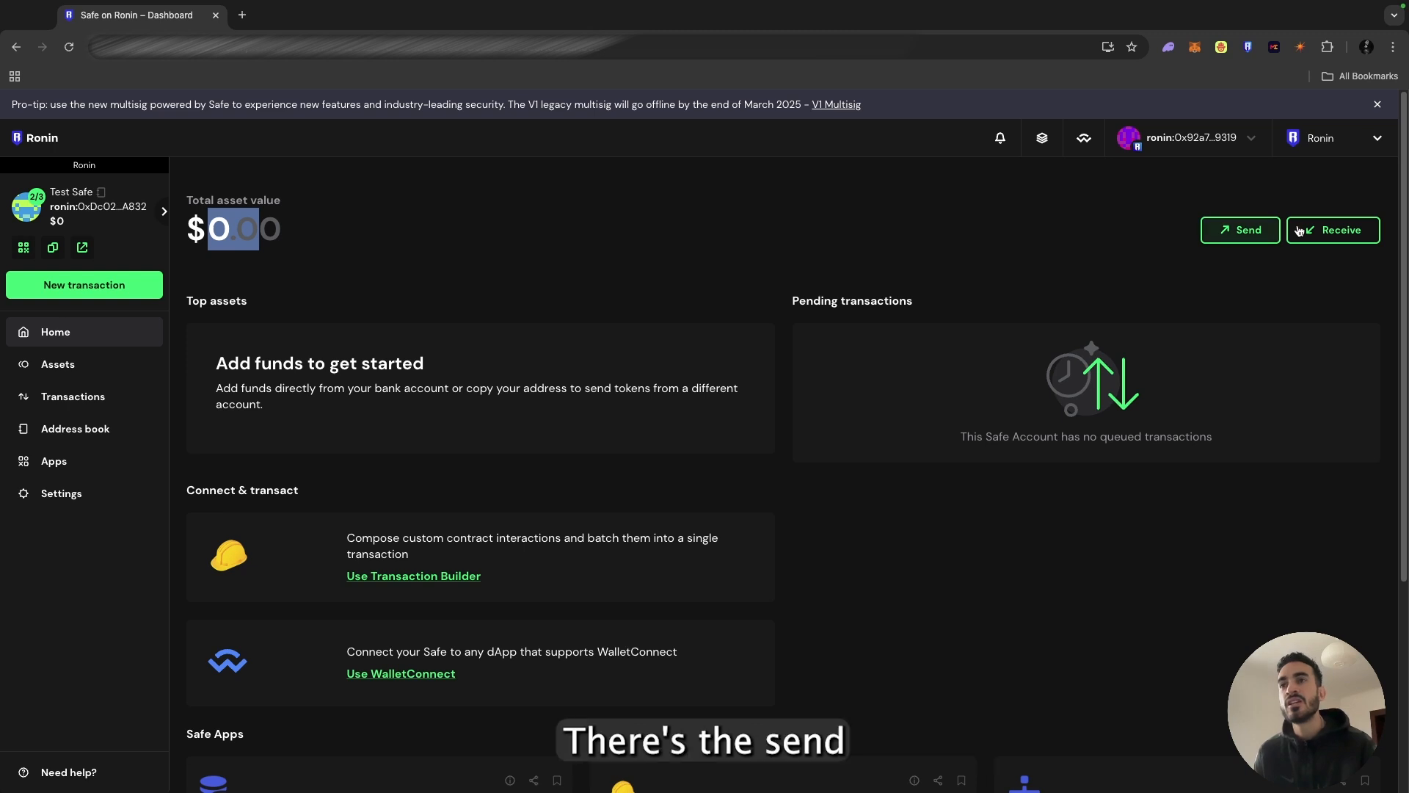
Open the Test Safe's assets and begin a RON transfer from the Ronin Wallet with the Safe's address as recipient.
{"action": "left_click", "coordinate": [96, 364]}
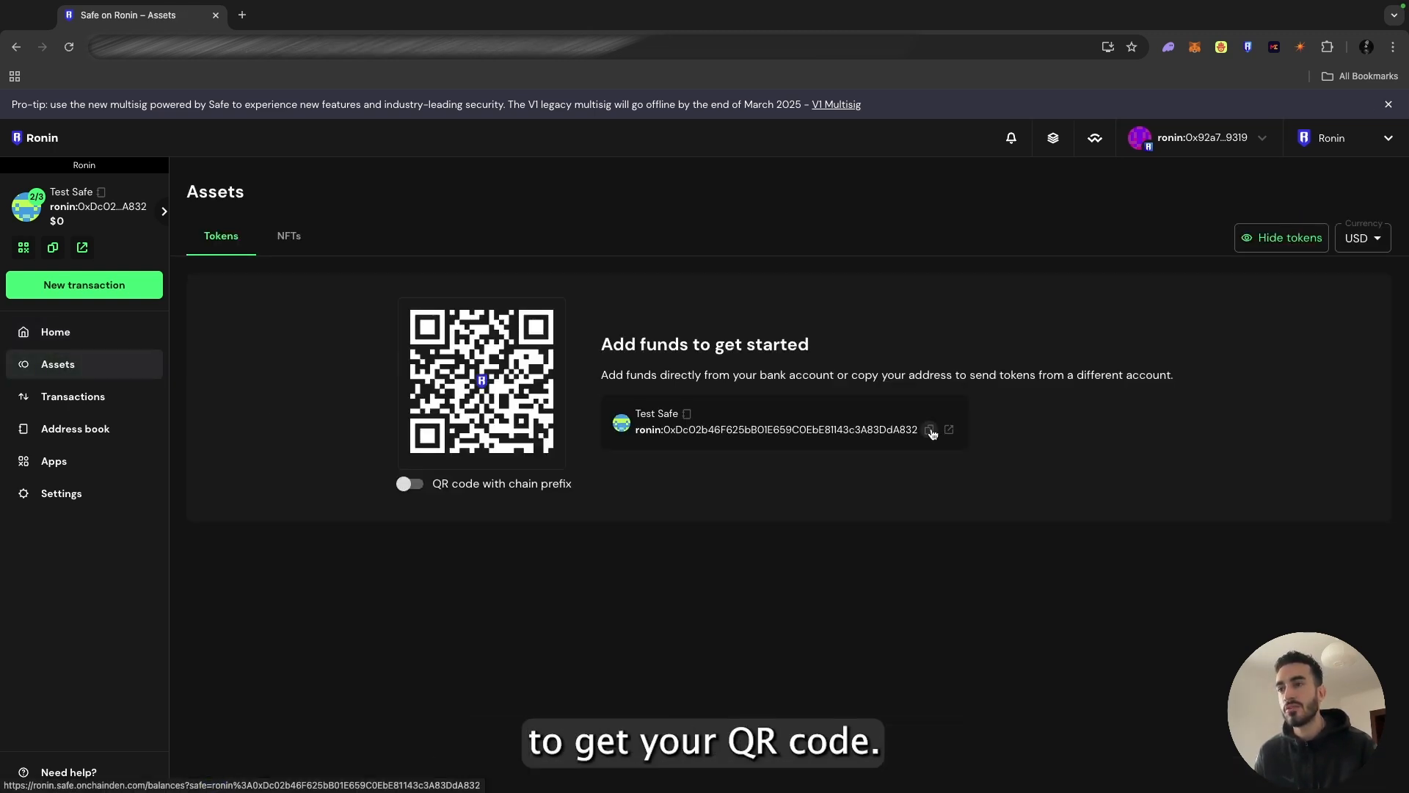
{"action": "left_click", "coordinate": [1248, 47]}
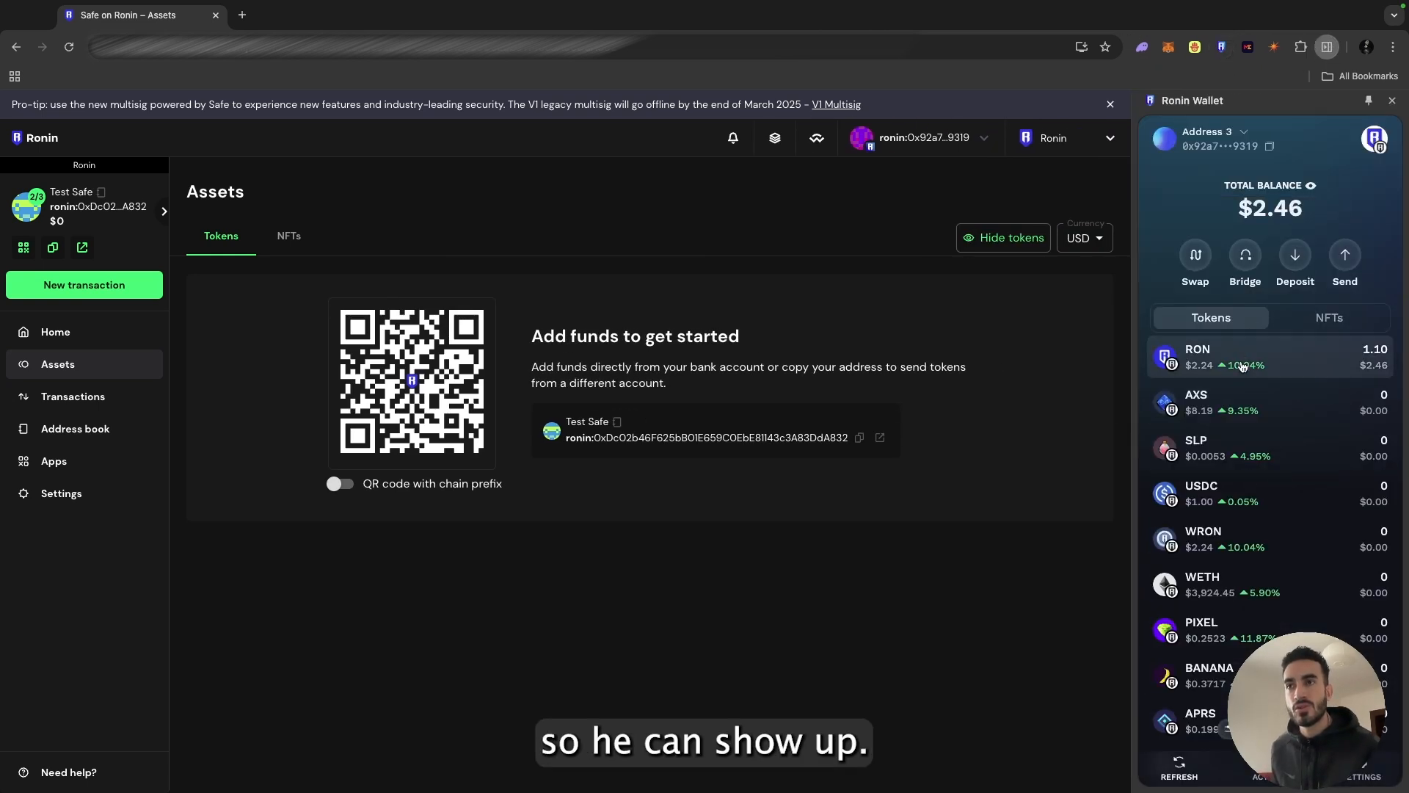
{"action": "left_click", "coordinate": [1246, 360]}
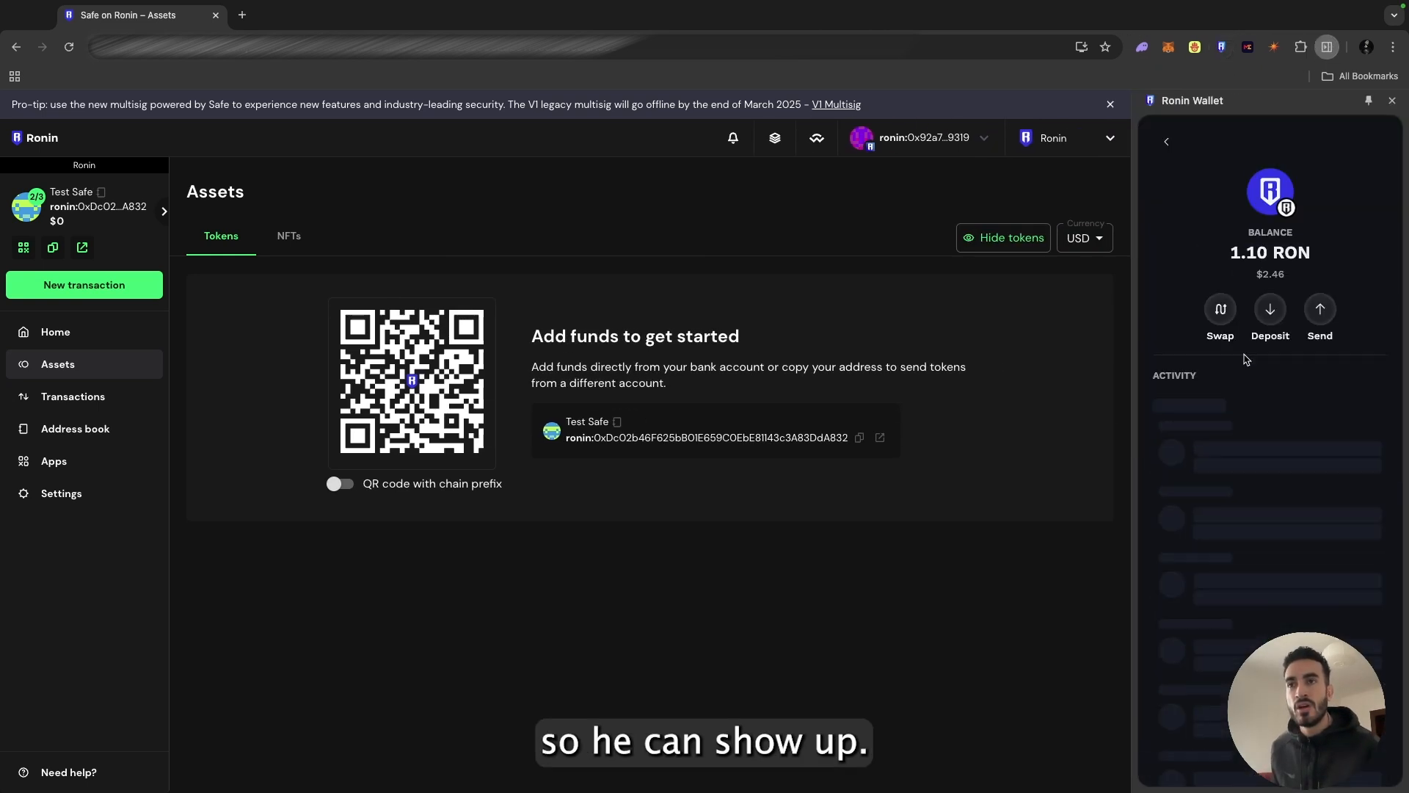
{"action": "left_click", "coordinate": [1320, 309]}
{"action": "key", "text": "ctrl+v"}
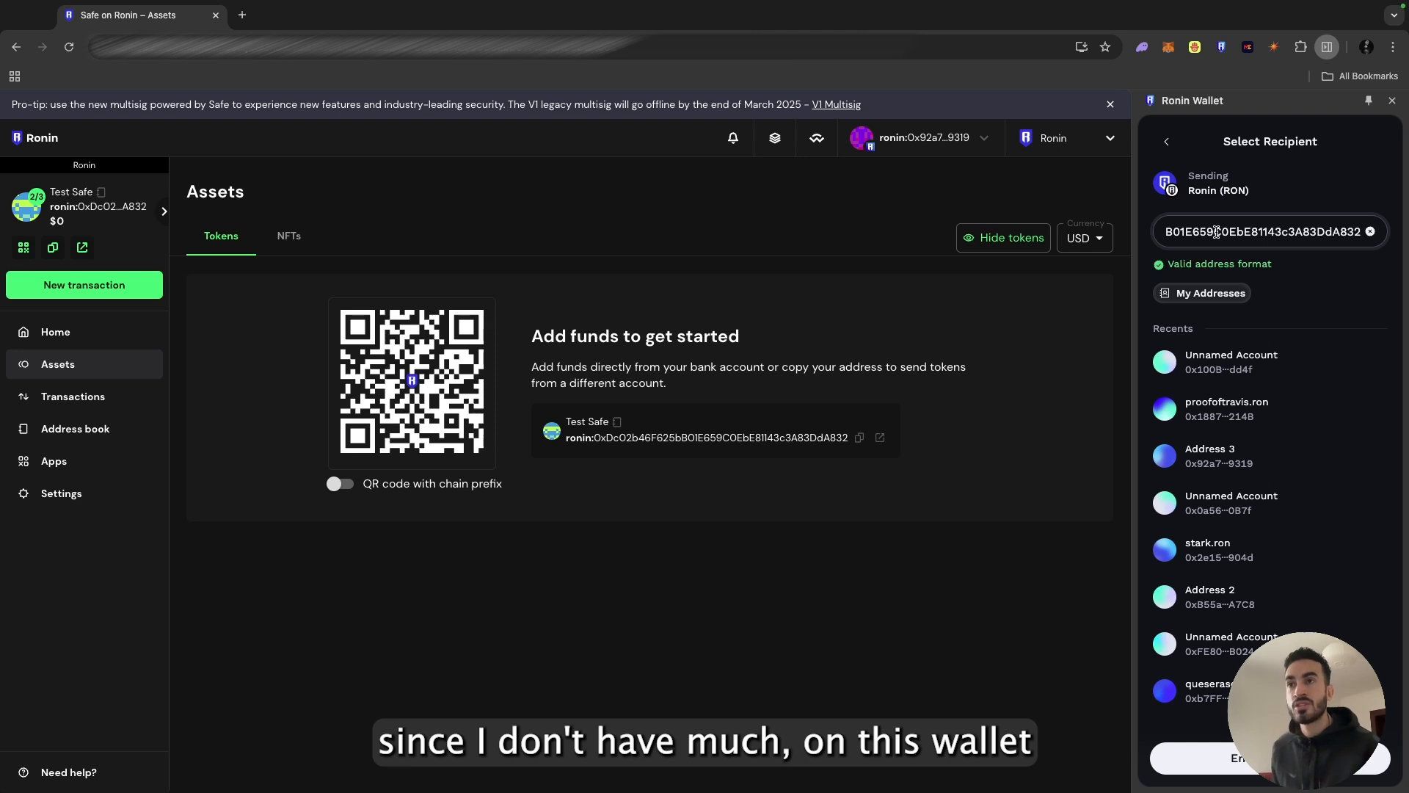
{"action": "key", "text": "Return"}
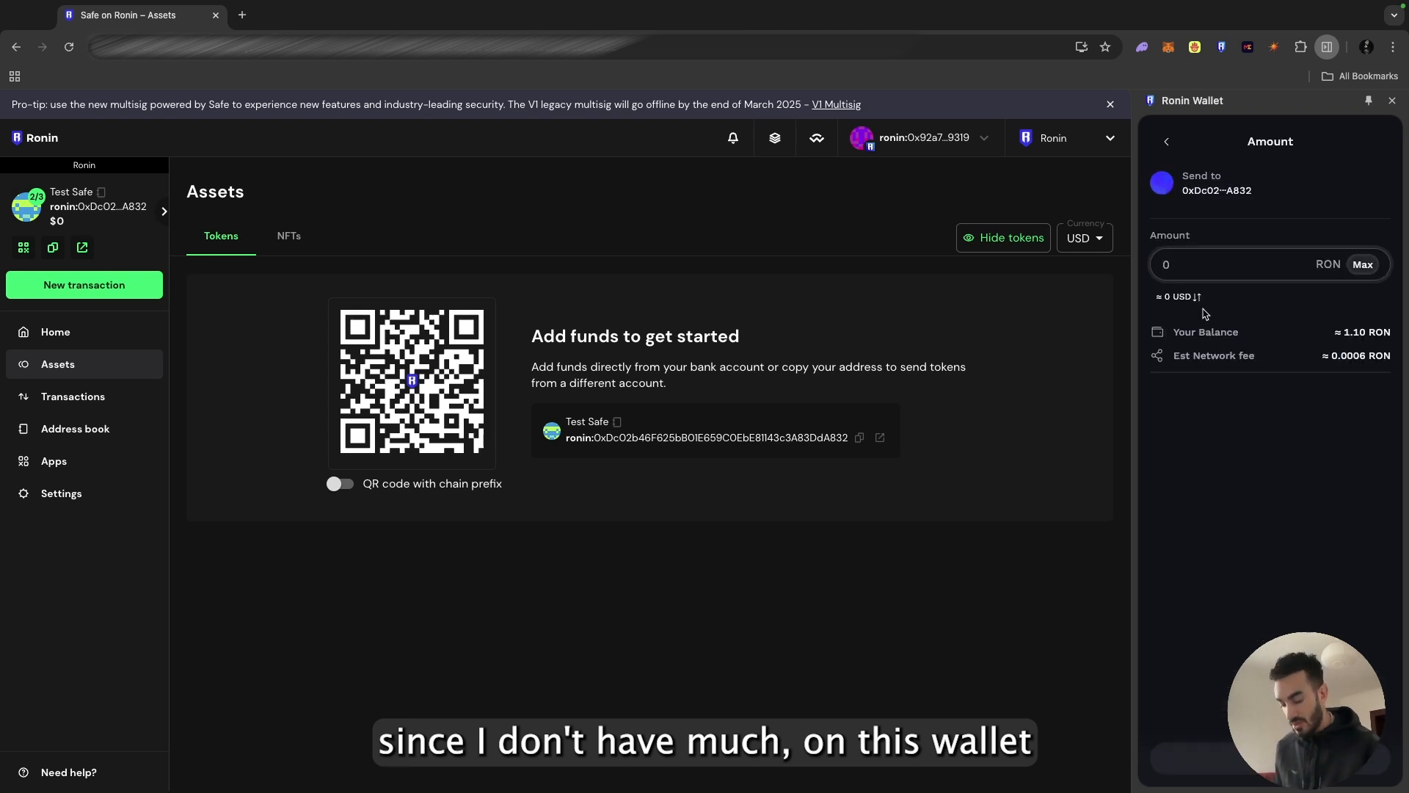
Send 0.5 RON to the Test Safe from the Ronin Wallet and close the wallet.
{"action": "type", "text": "0.5"}
{"action": "key", "text": "Return"}
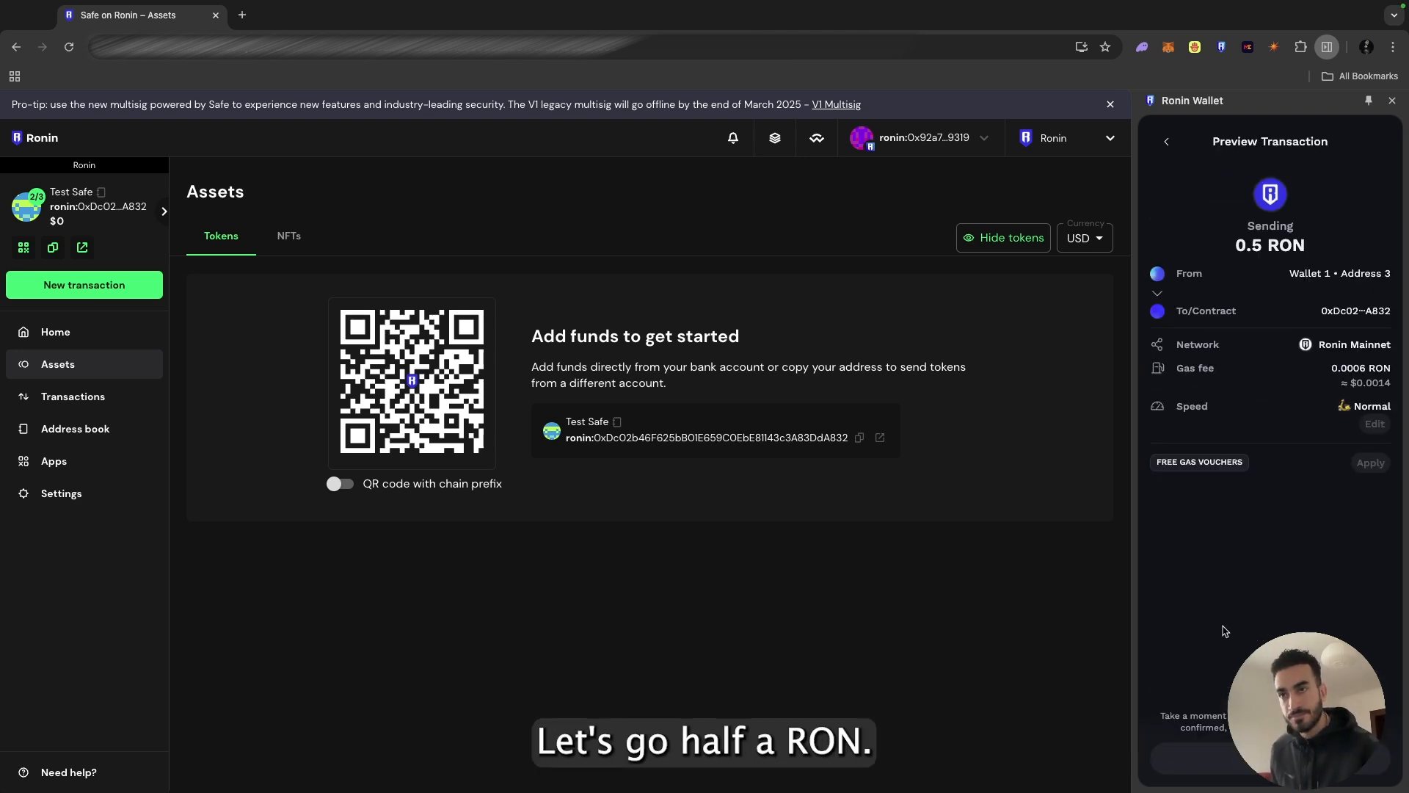
{"action": "key", "text": "Return"}
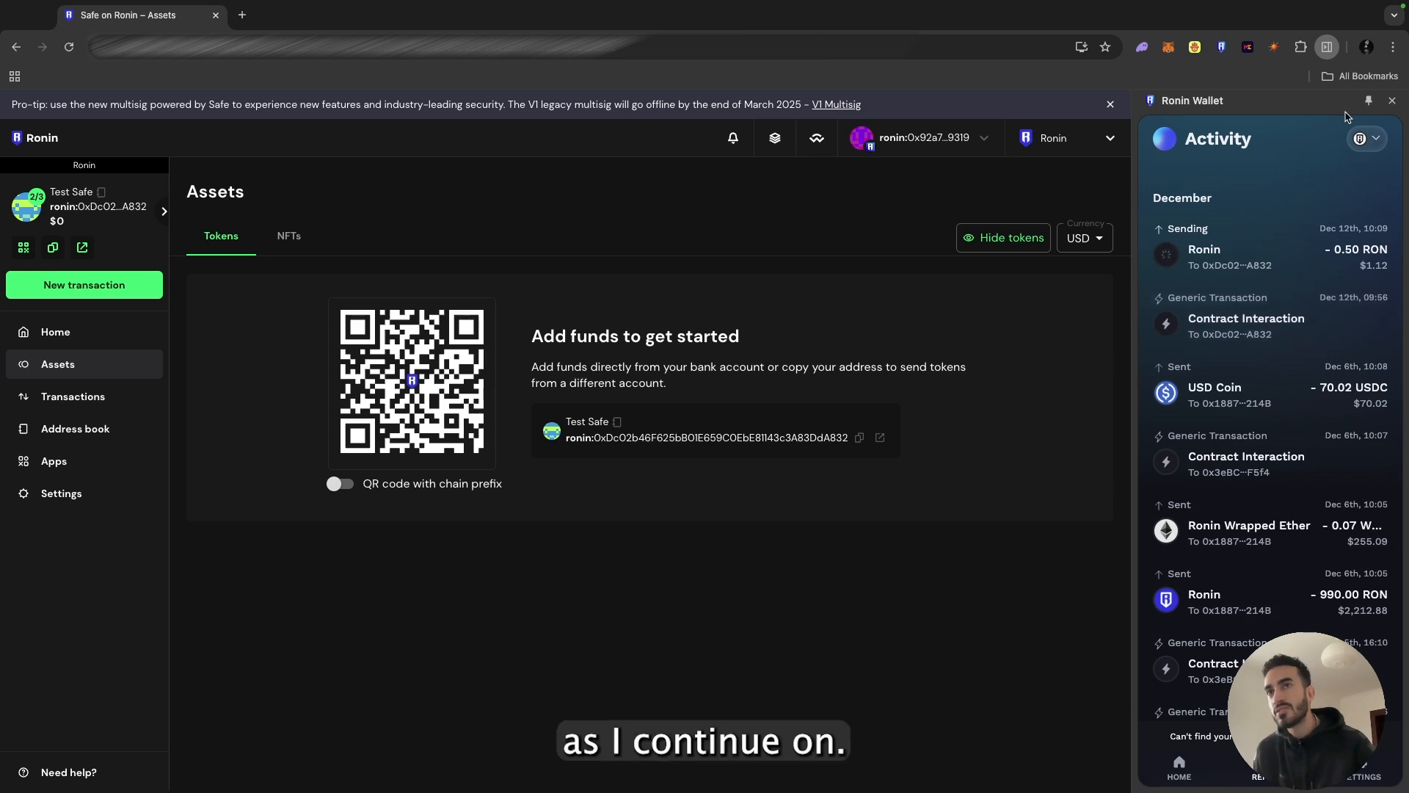
{"action": "left_click", "coordinate": [1390, 103]}
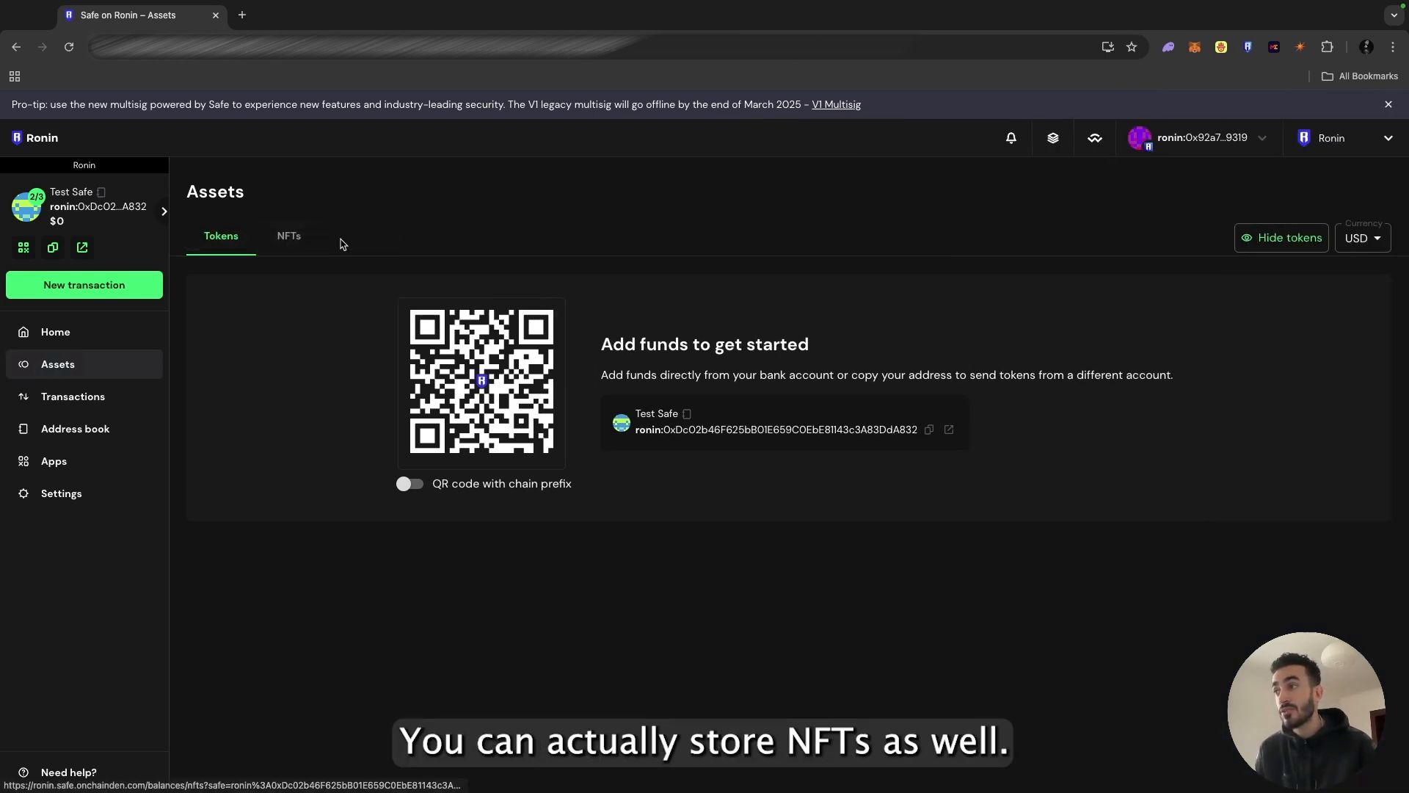
View the Safe's NFT holdings and look through the address book entries.
{"action": "left_click", "coordinate": [300, 241]}
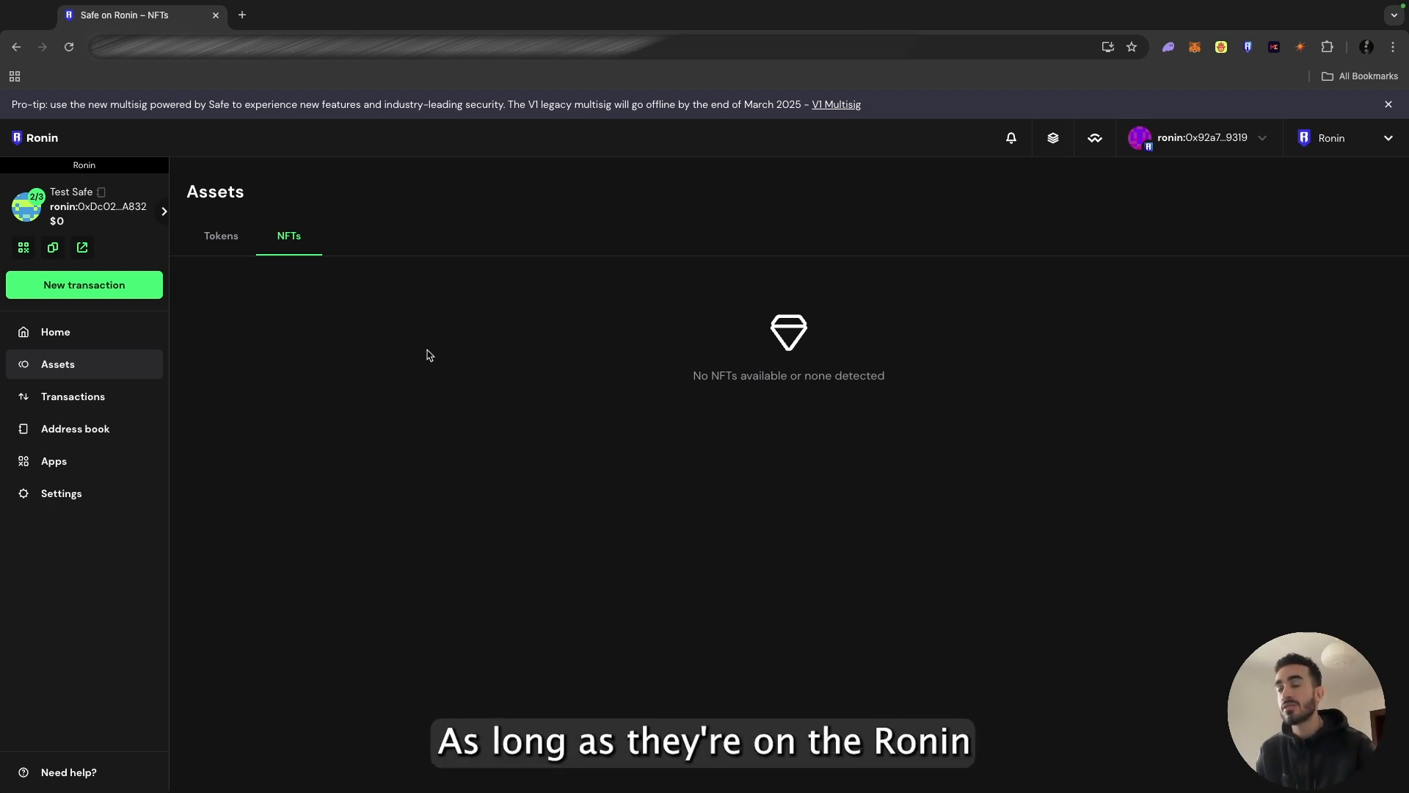
{"action": "left_click", "coordinate": [255, 249]}
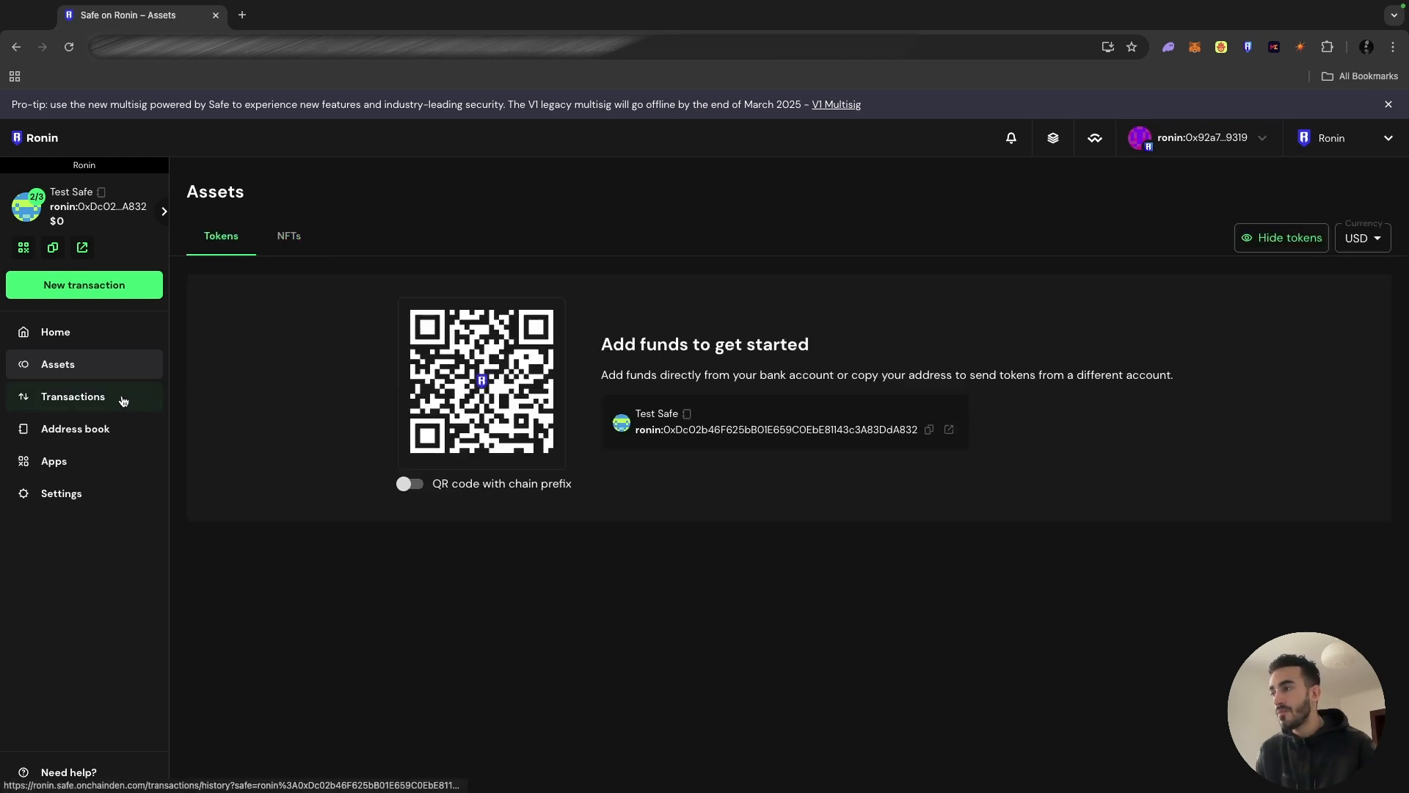
{"action": "left_click", "coordinate": [111, 440]}
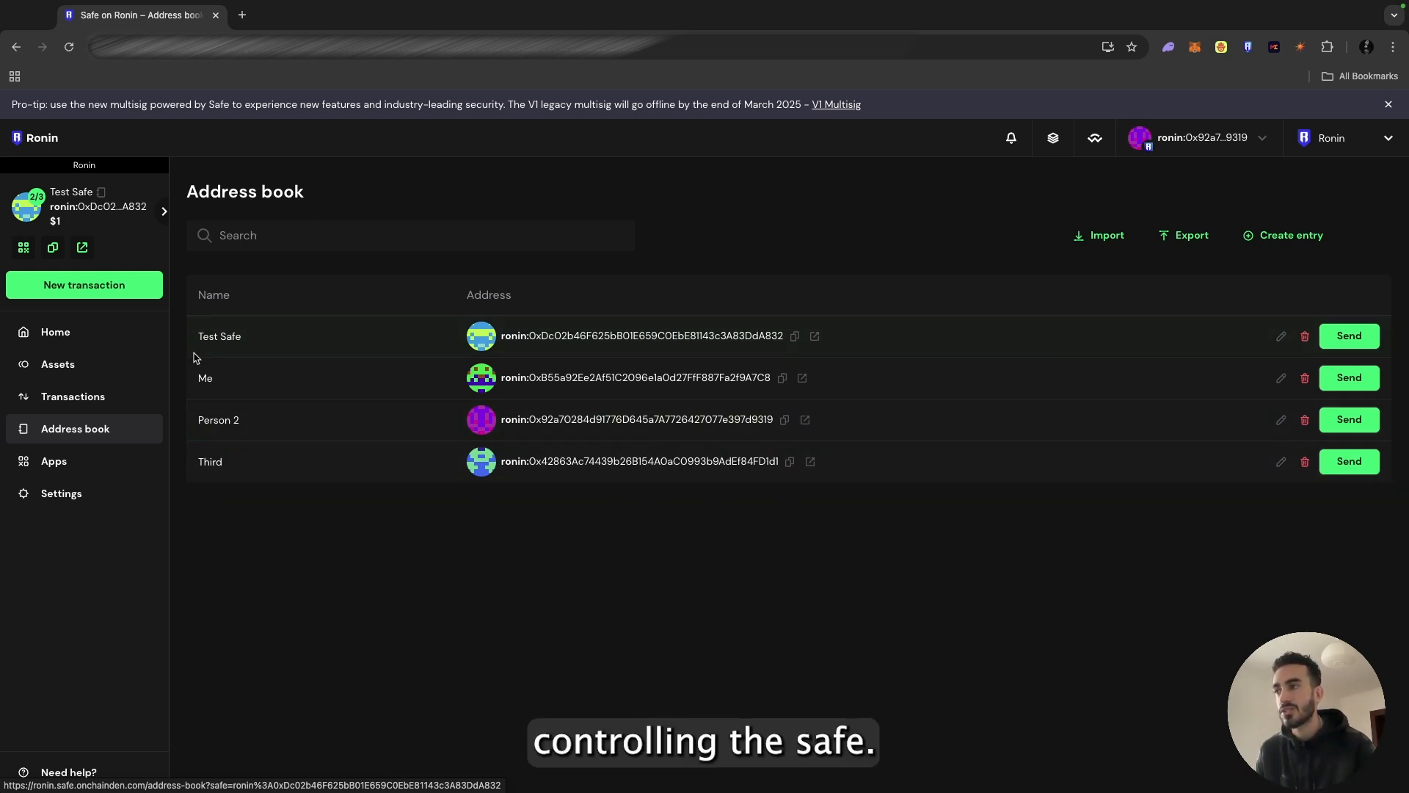
Look at the available Safe apps and the custom apps section, ending on the list of all apps.
{"action": "left_click", "coordinate": [106, 469]}
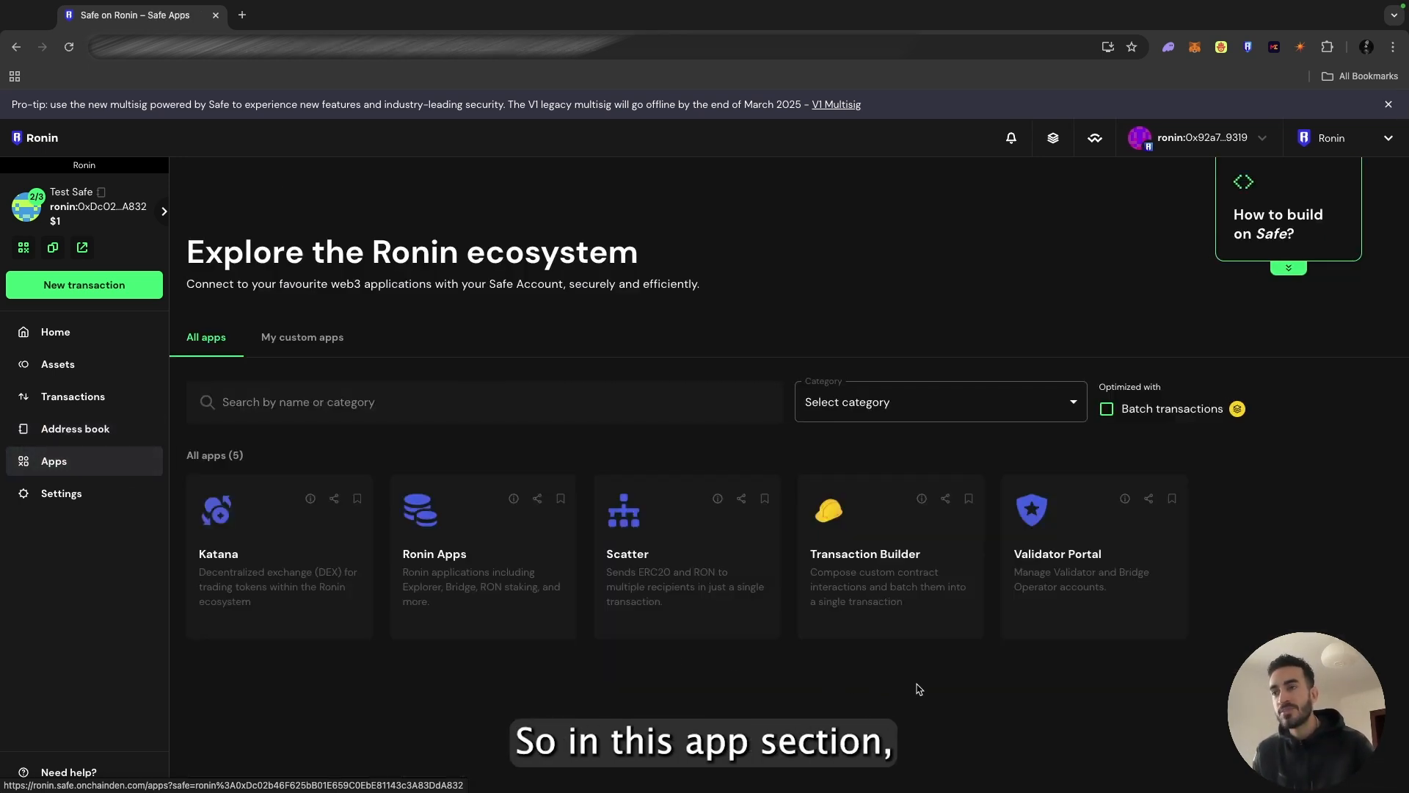
{"action": "left_click", "coordinate": [316, 342]}
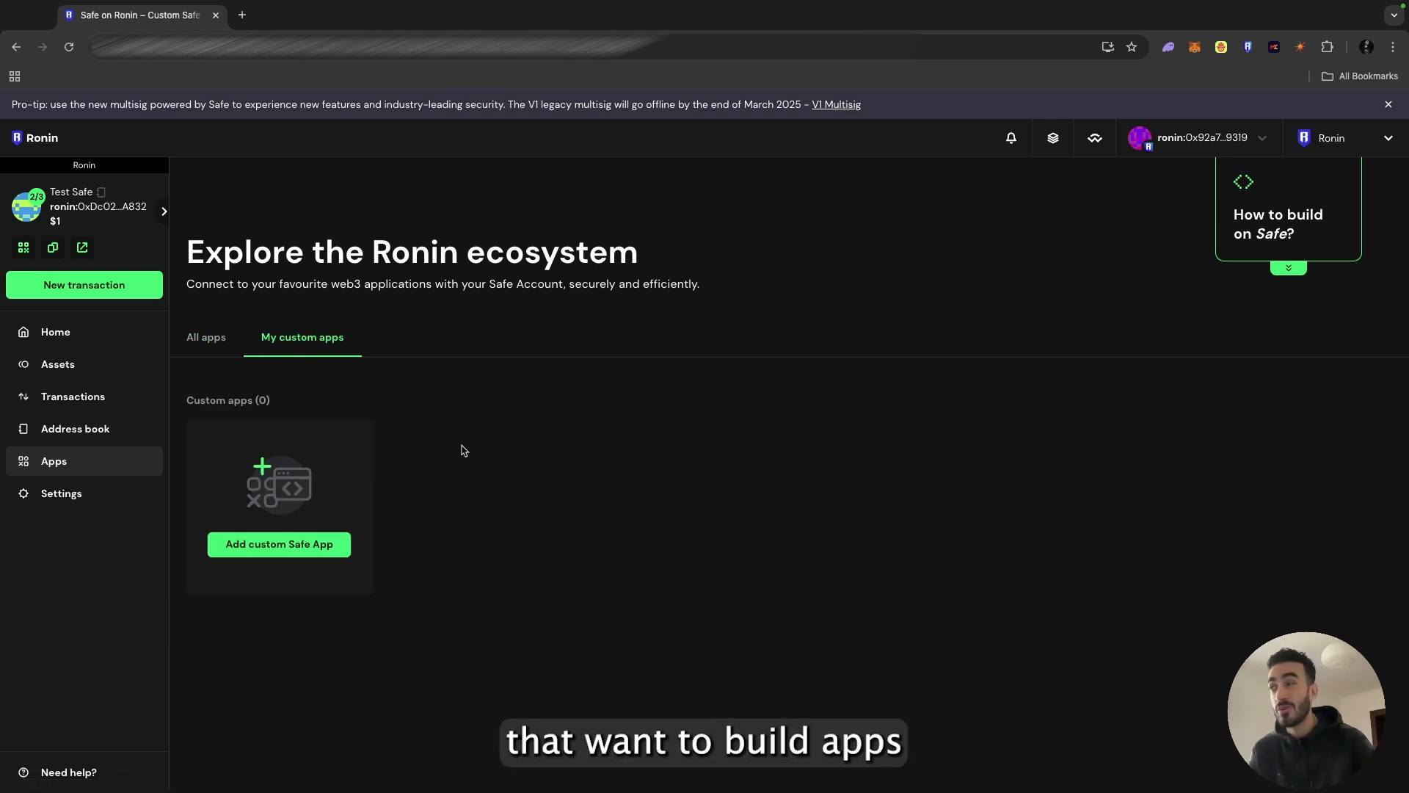
{"action": "left_click", "coordinate": [201, 343]}
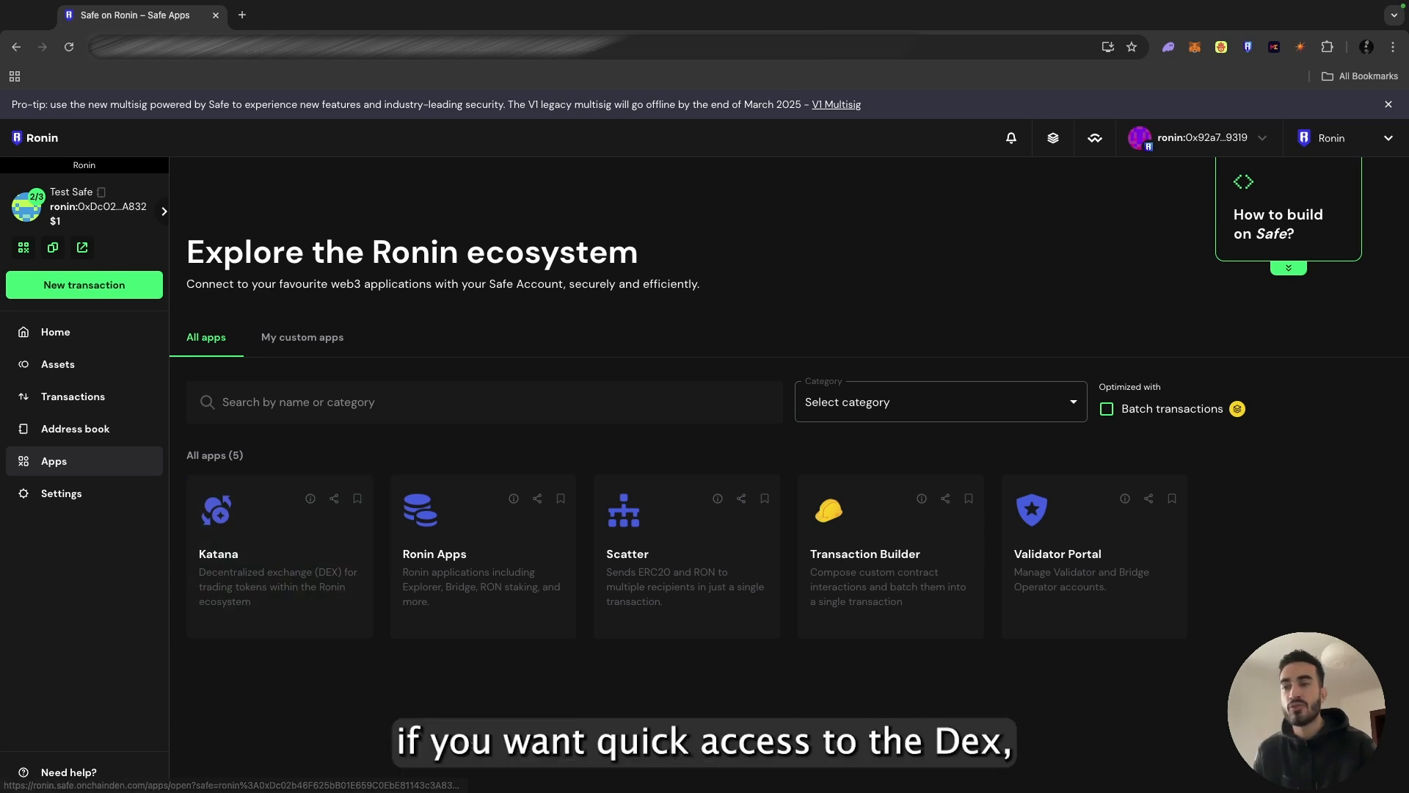
Open Ronin Apps within the Safe and browse the active validators for RON staking.
{"action": "left_click", "coordinate": [569, 615]}
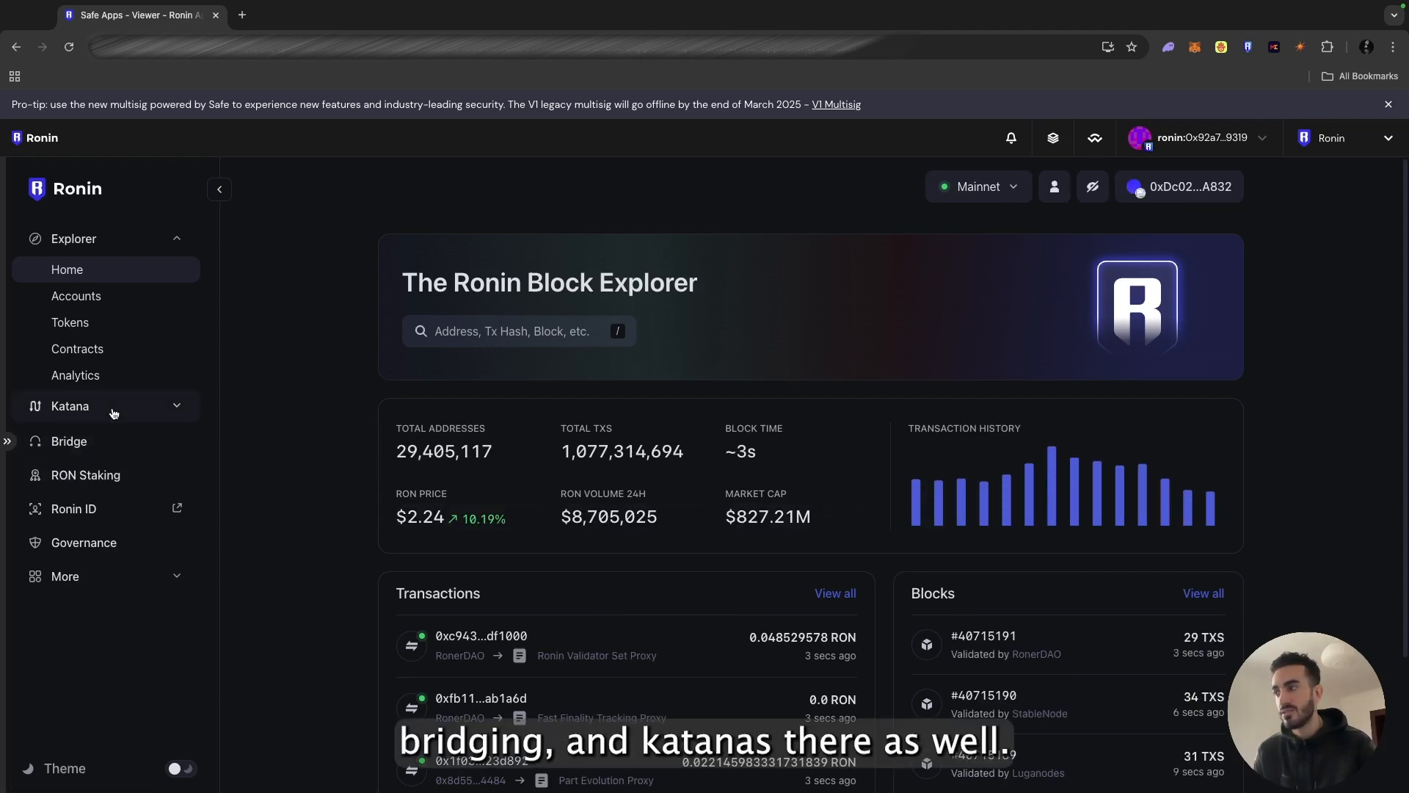
{"action": "left_click", "coordinate": [94, 475]}
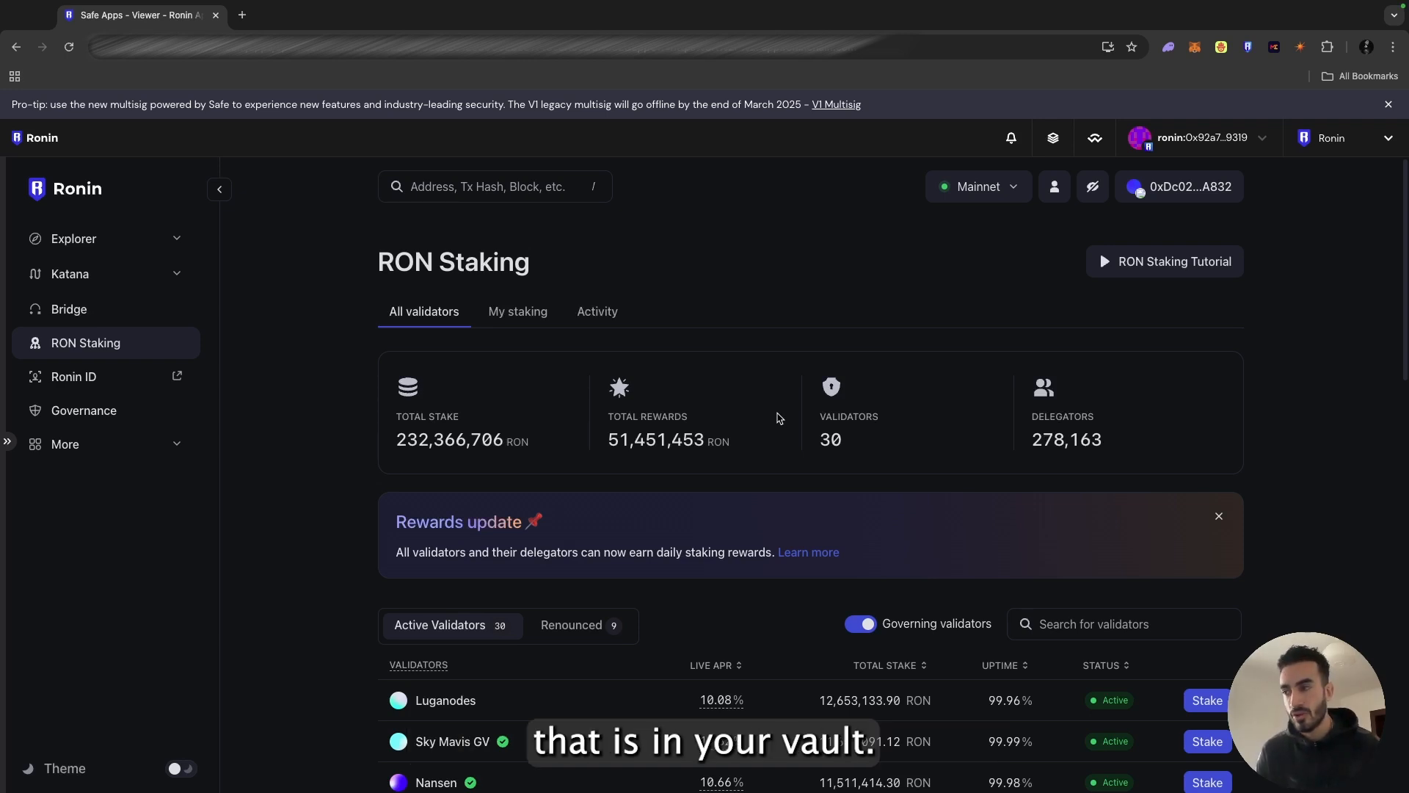
{"action": "scroll", "coordinate": [779, 418], "scroll_direction": "down", "scroll_amount": 3}
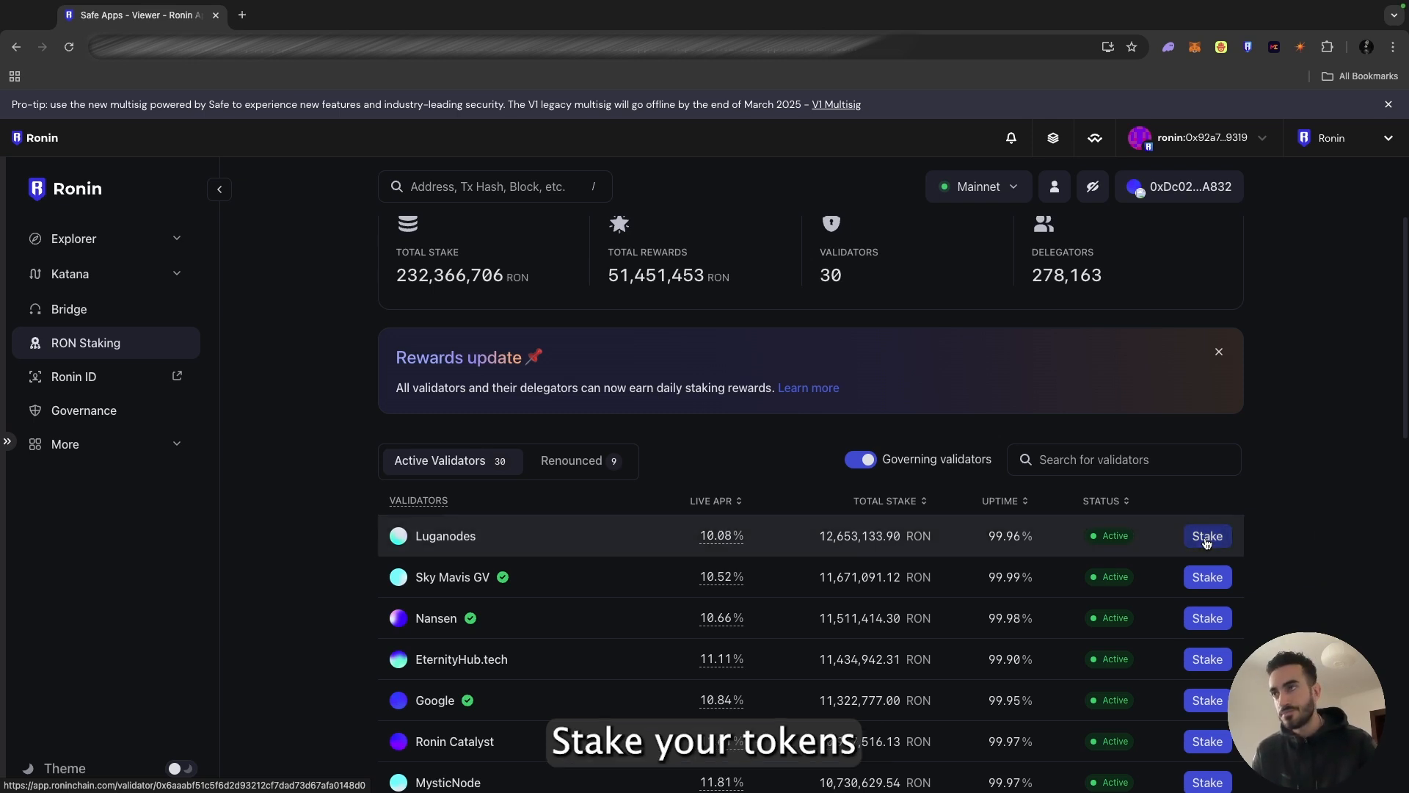
{"action": "scroll", "coordinate": [1028, 450], "scroll_direction": "up", "scroll_amount": 2}
{"action": "scroll", "coordinate": [1086, 472], "scroll_direction": "down", "scroll_amount": 3}
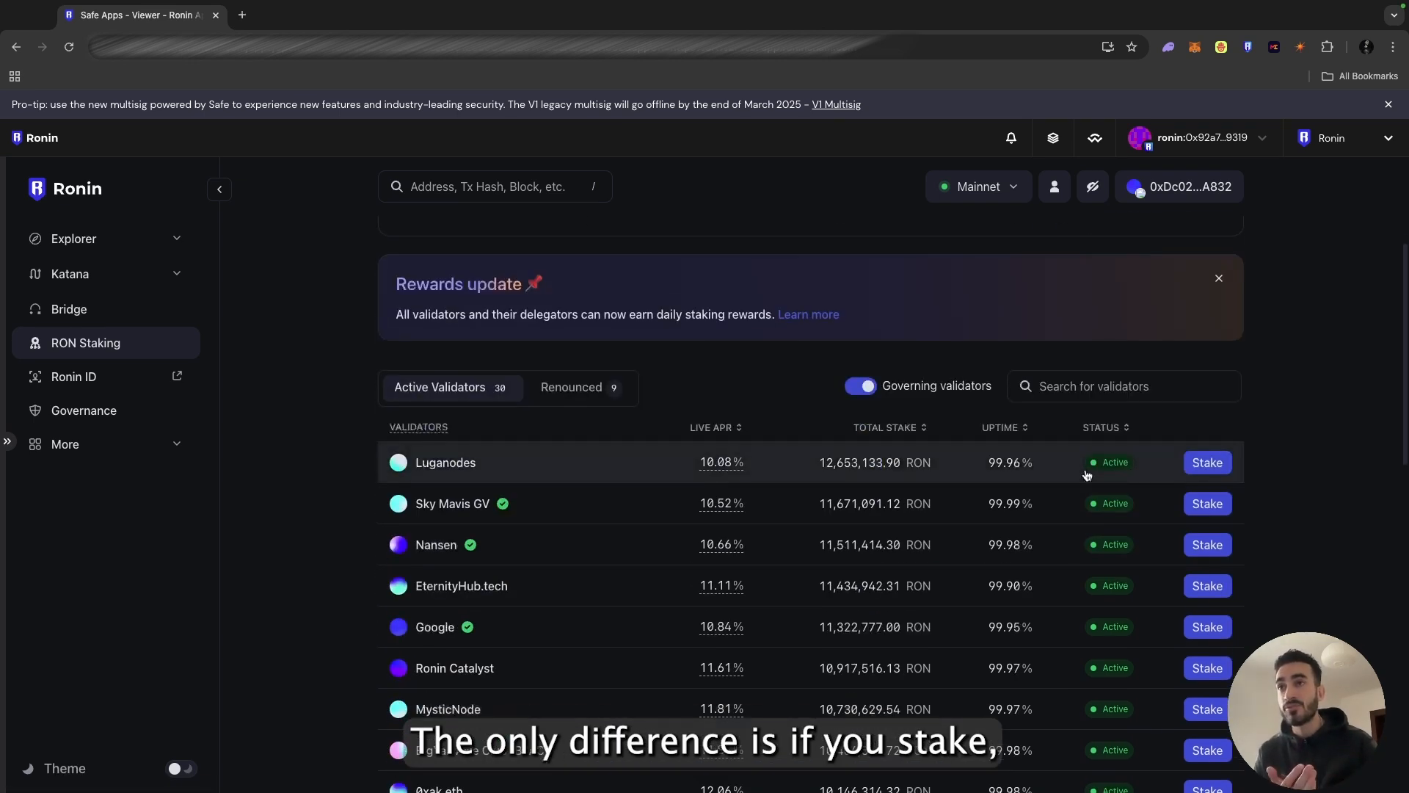
Stake 0.1 RON with the Luganodes validator and sign the Safe transaction.
{"action": "left_click", "coordinate": [1207, 463]}
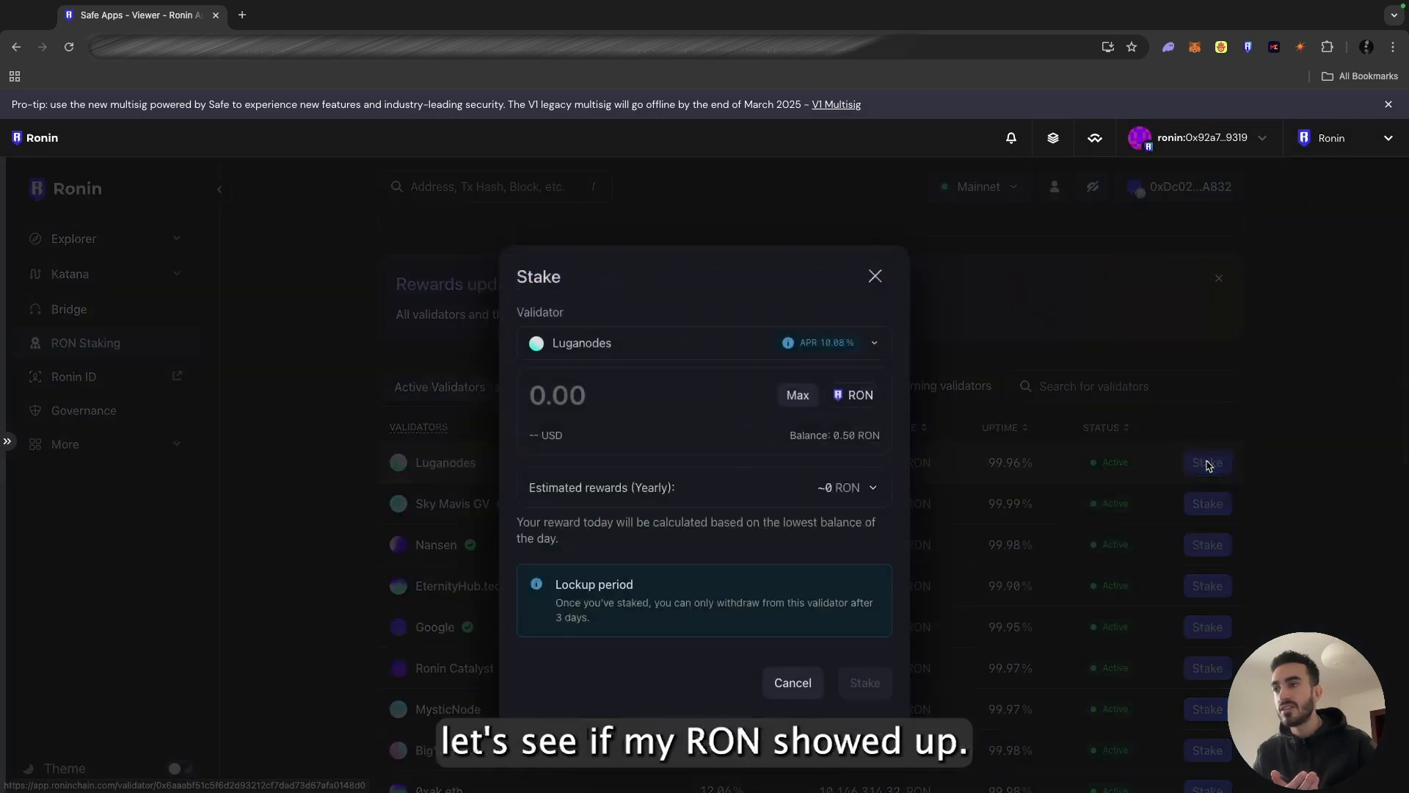
{"action": "left_click", "coordinate": [648, 398]}
{"action": "type", "text": "0.1"}
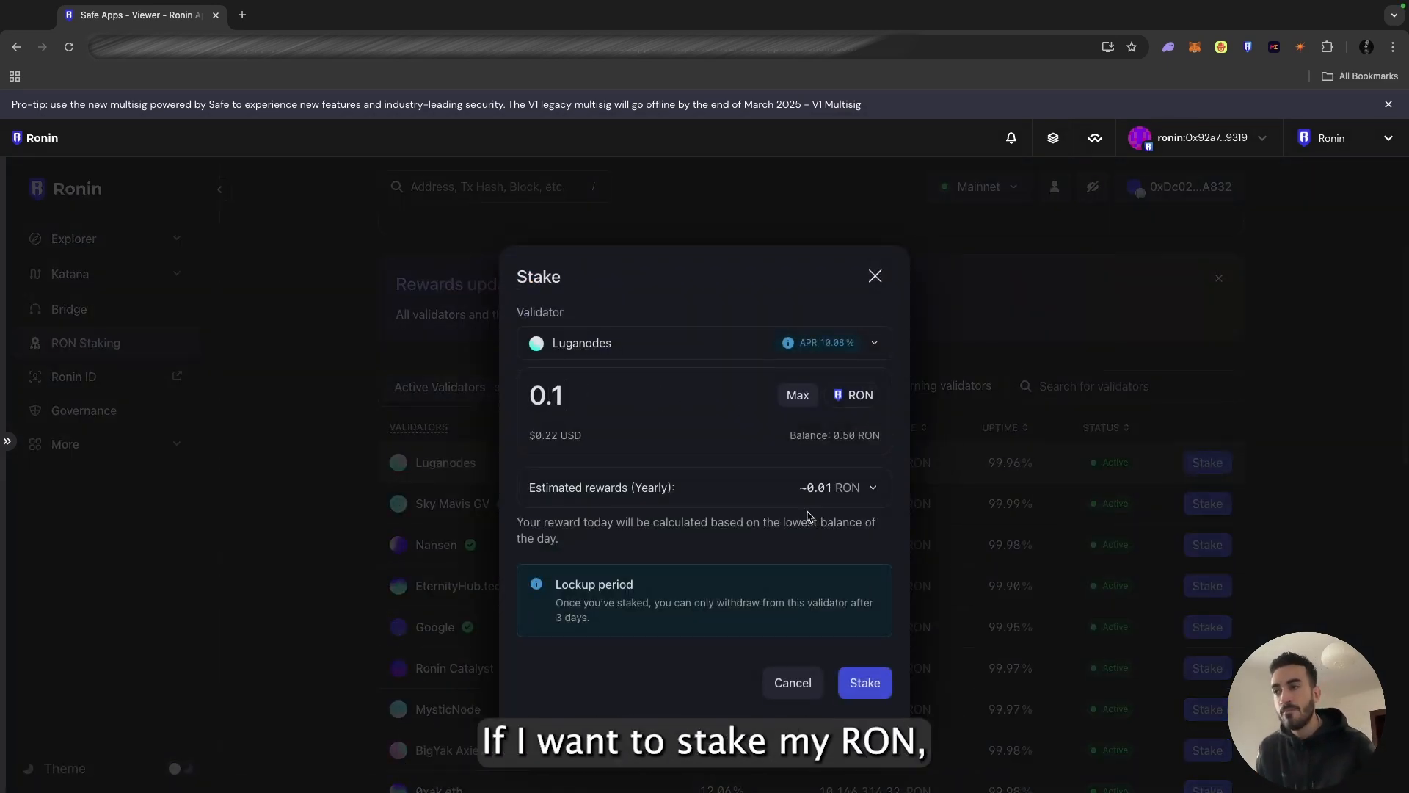
{"action": "left_click", "coordinate": [877, 682]}
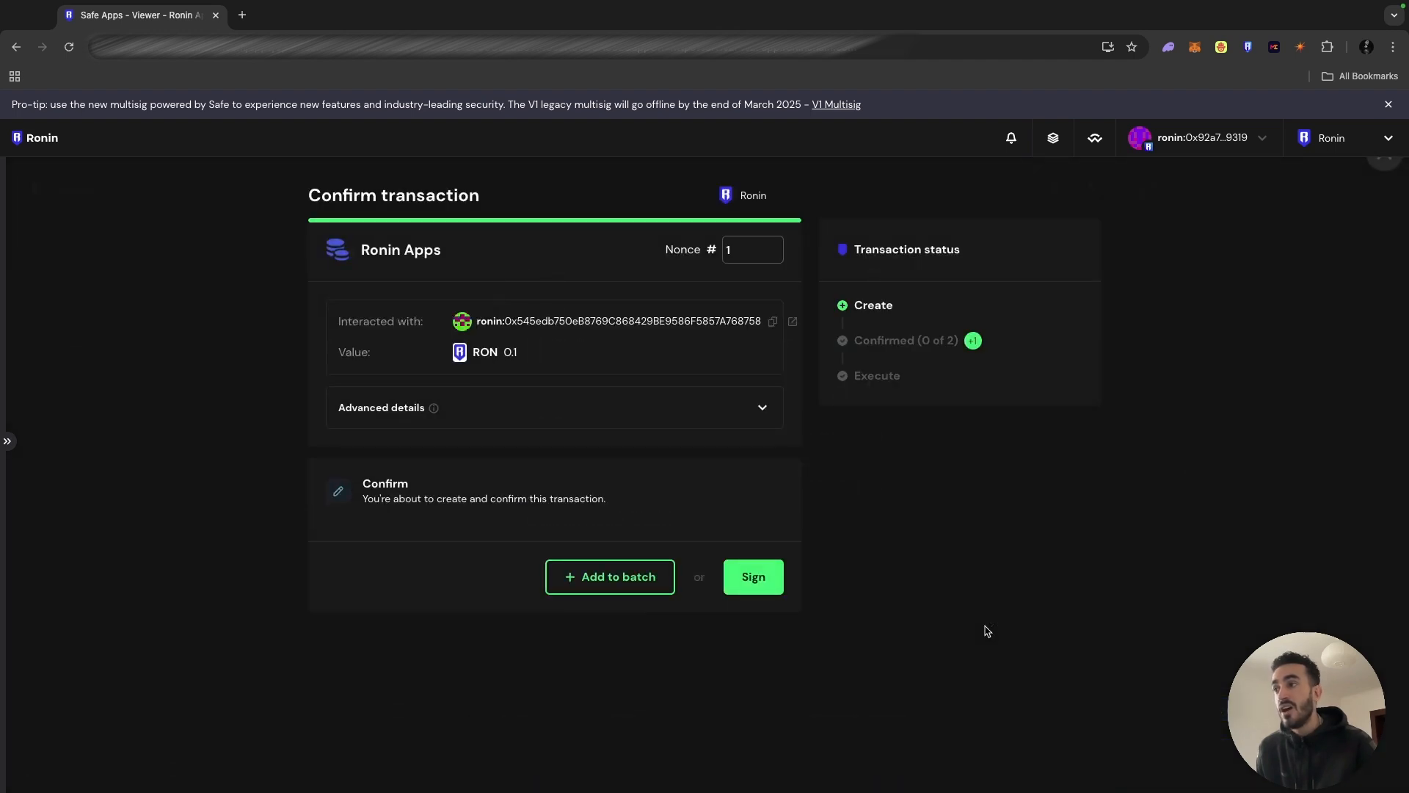
{"action": "left_click", "coordinate": [751, 577]}
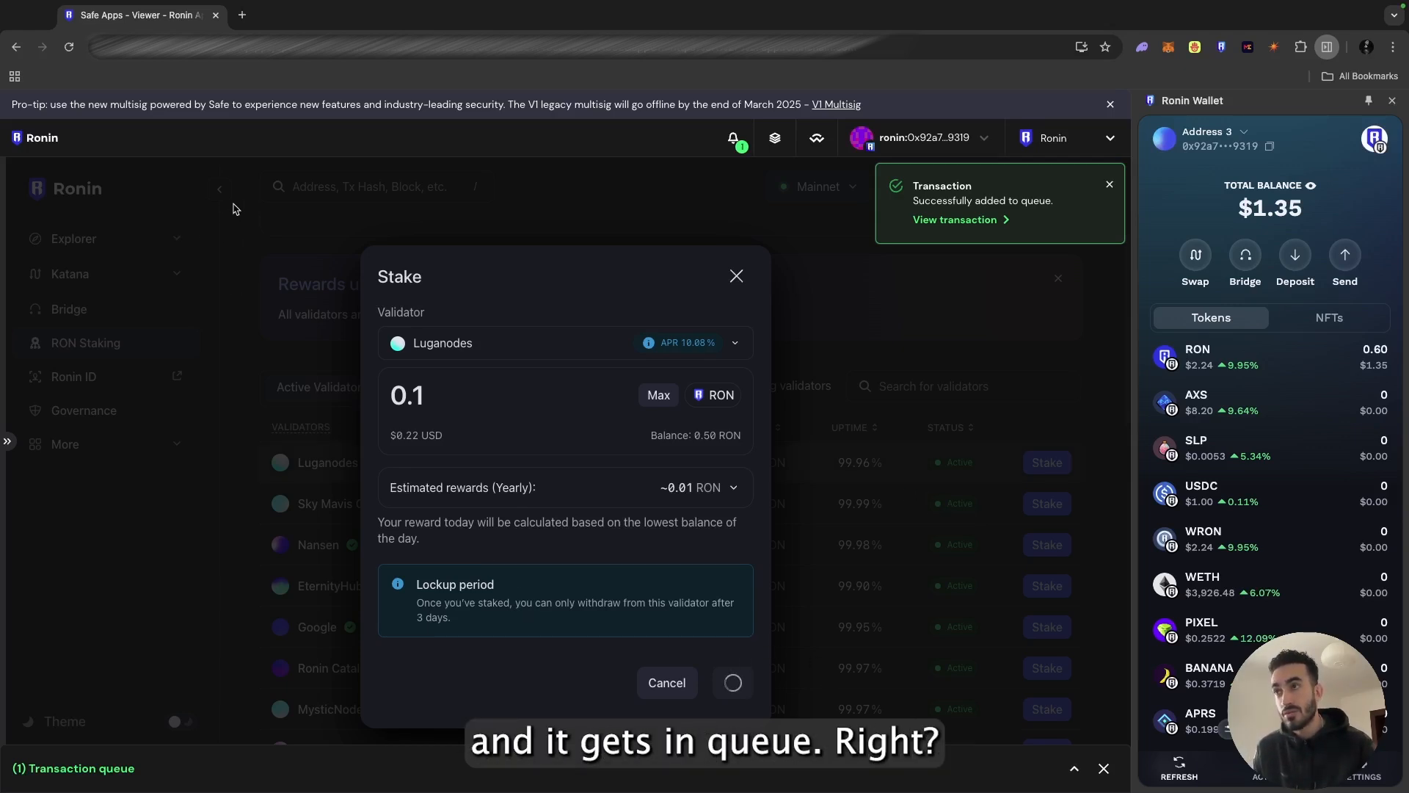
Find the Ronin Apps staking transaction in the Safe's transaction queue and examine its details and confirmations.
{"action": "left_click", "coordinate": [46, 141]}
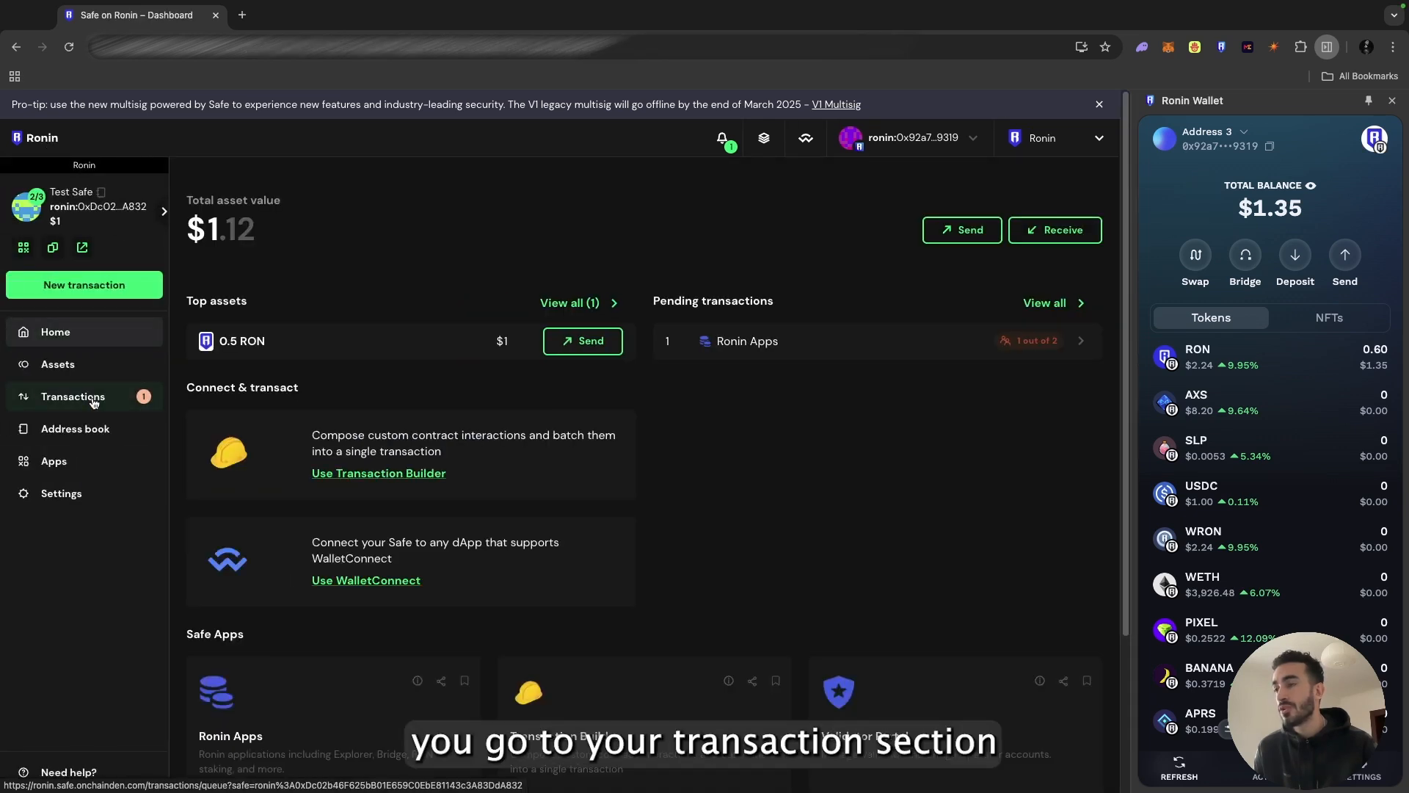
{"action": "left_click", "coordinate": [93, 401]}
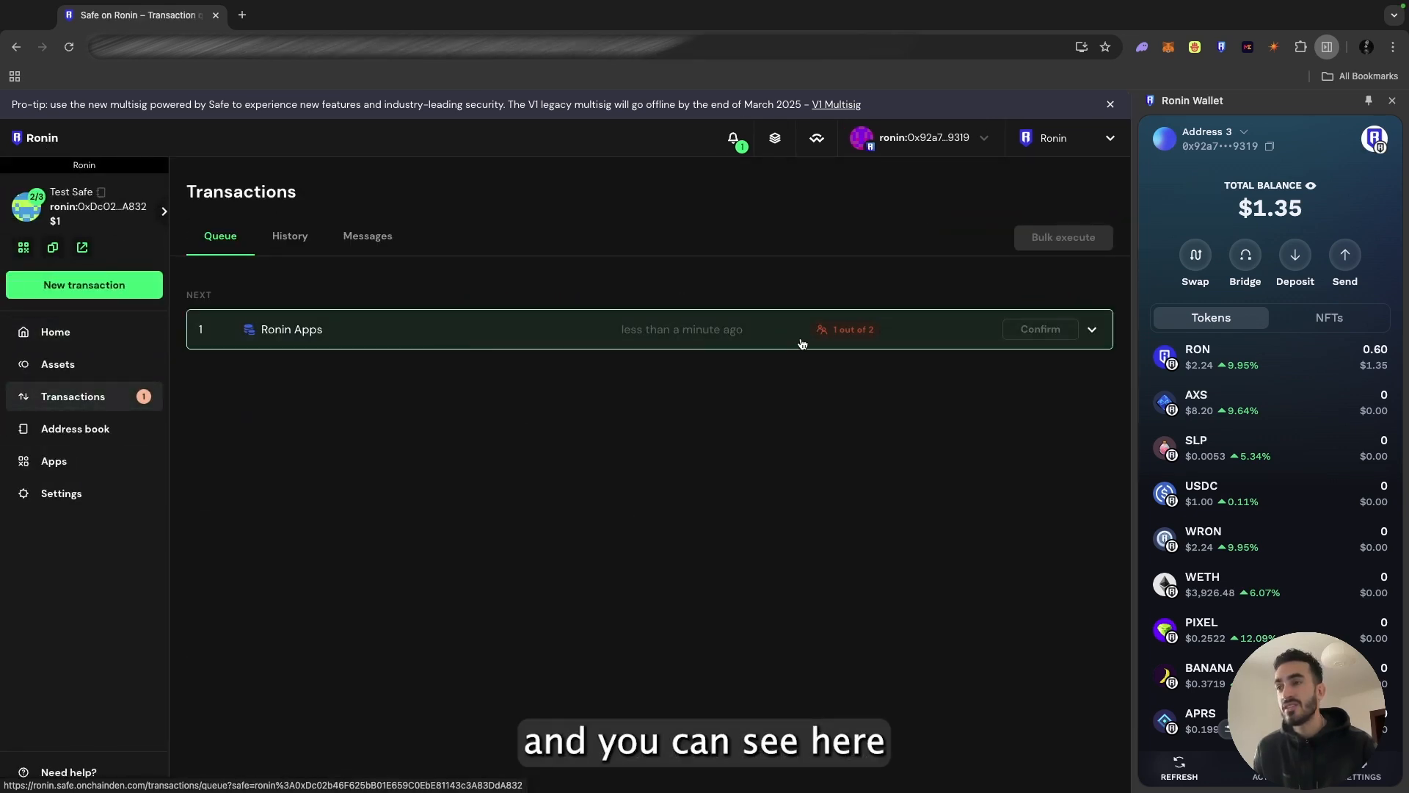
{"action": "left_click", "coordinate": [1095, 332]}
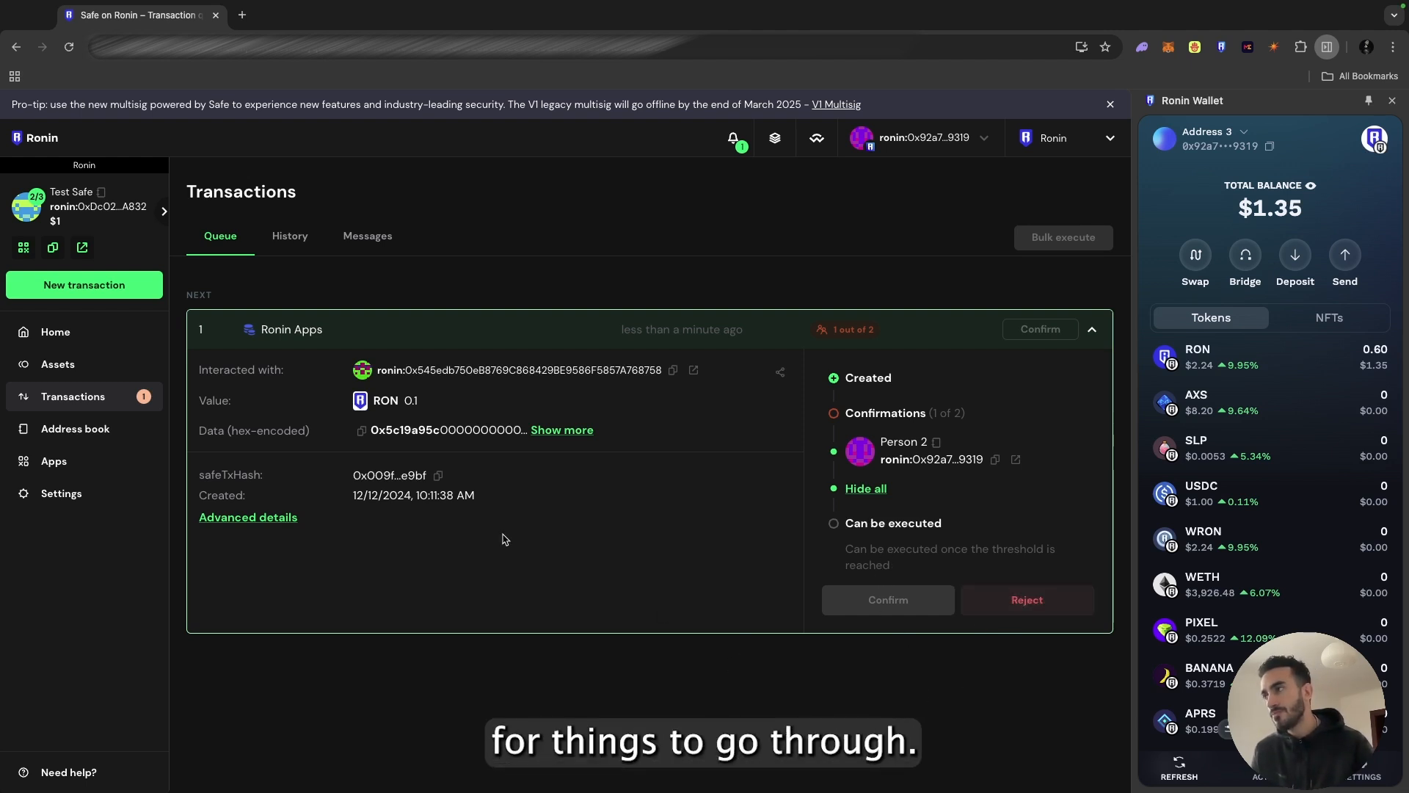
Look over the Safe's home dashboard and review the account signers and required confirmations in the settings.
{"action": "left_click", "coordinate": [74, 332]}
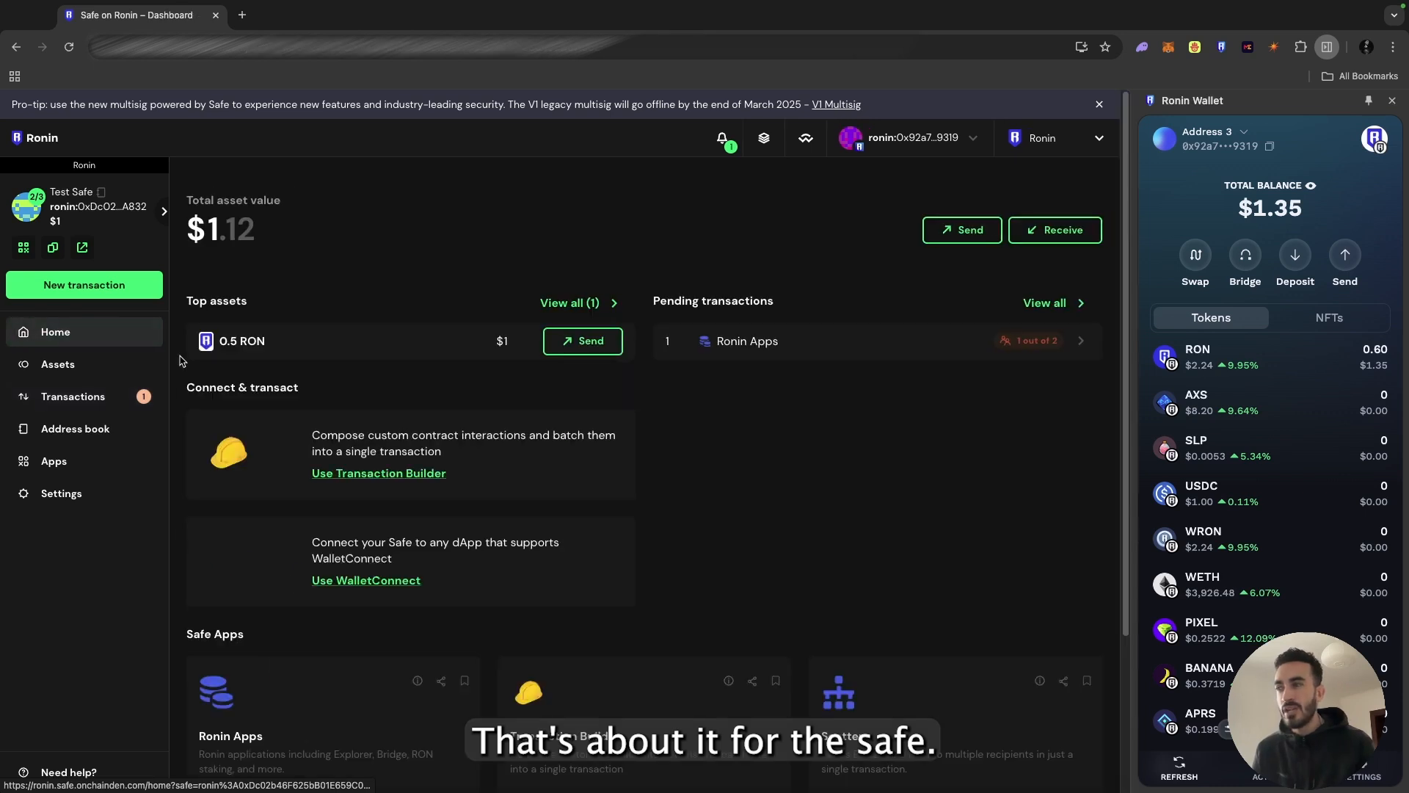
{"action": "scroll", "coordinate": [558, 455], "scroll_direction": "down", "scroll_amount": 3}
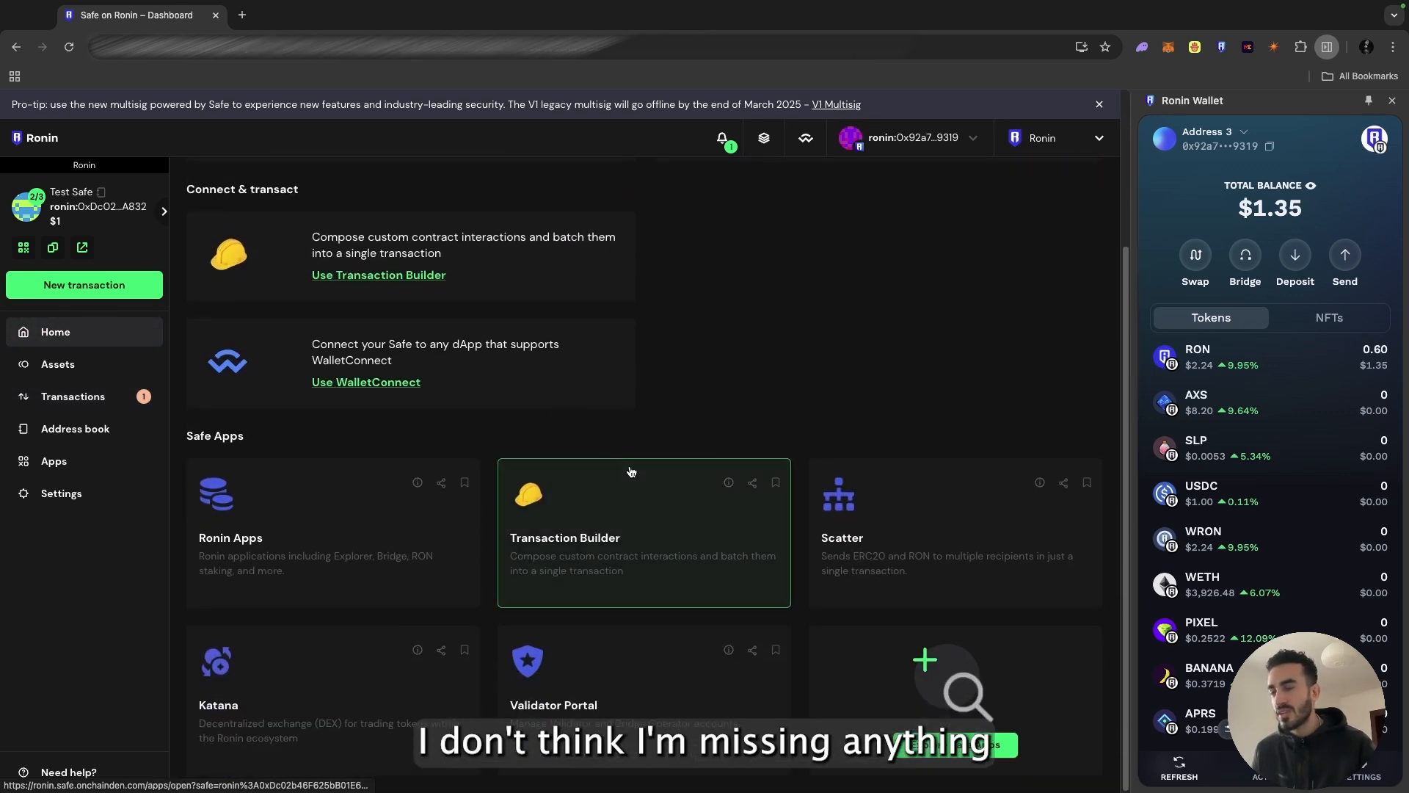
{"action": "left_click", "coordinate": [78, 493]}
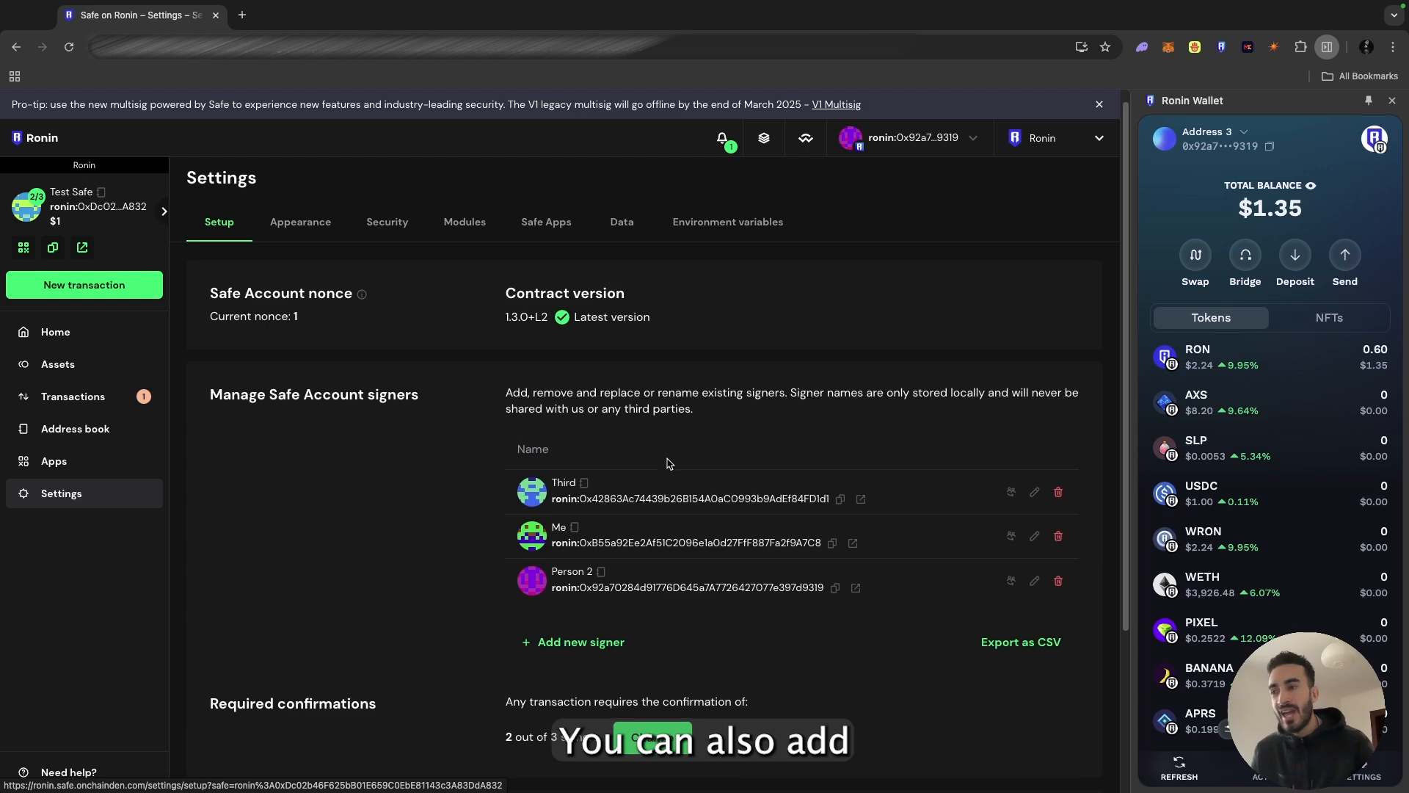
{"action": "scroll", "coordinate": [602, 570], "scroll_direction": "down", "scroll_amount": 1}
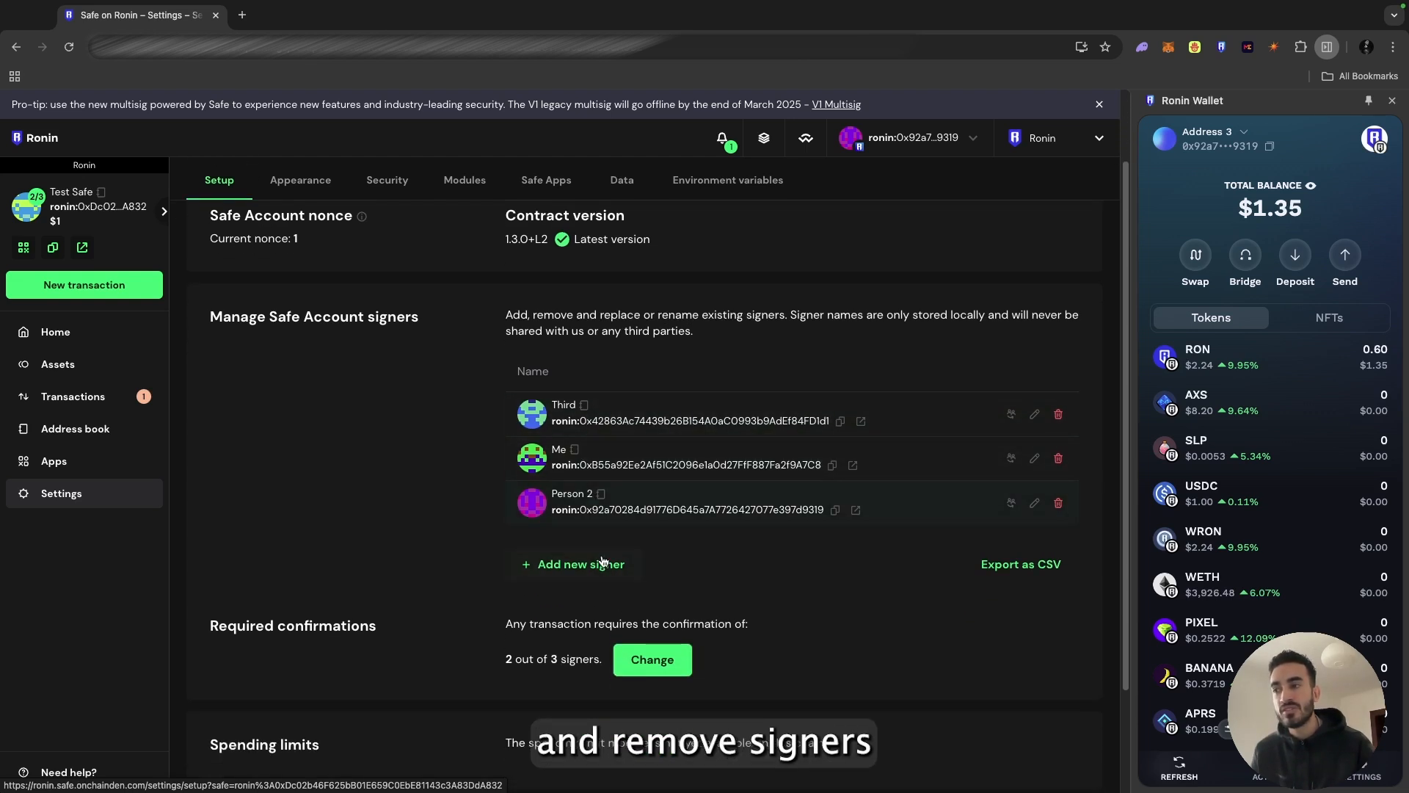
{"action": "scroll", "coordinate": [602, 537], "scroll_direction": "down", "scroll_amount": 1}
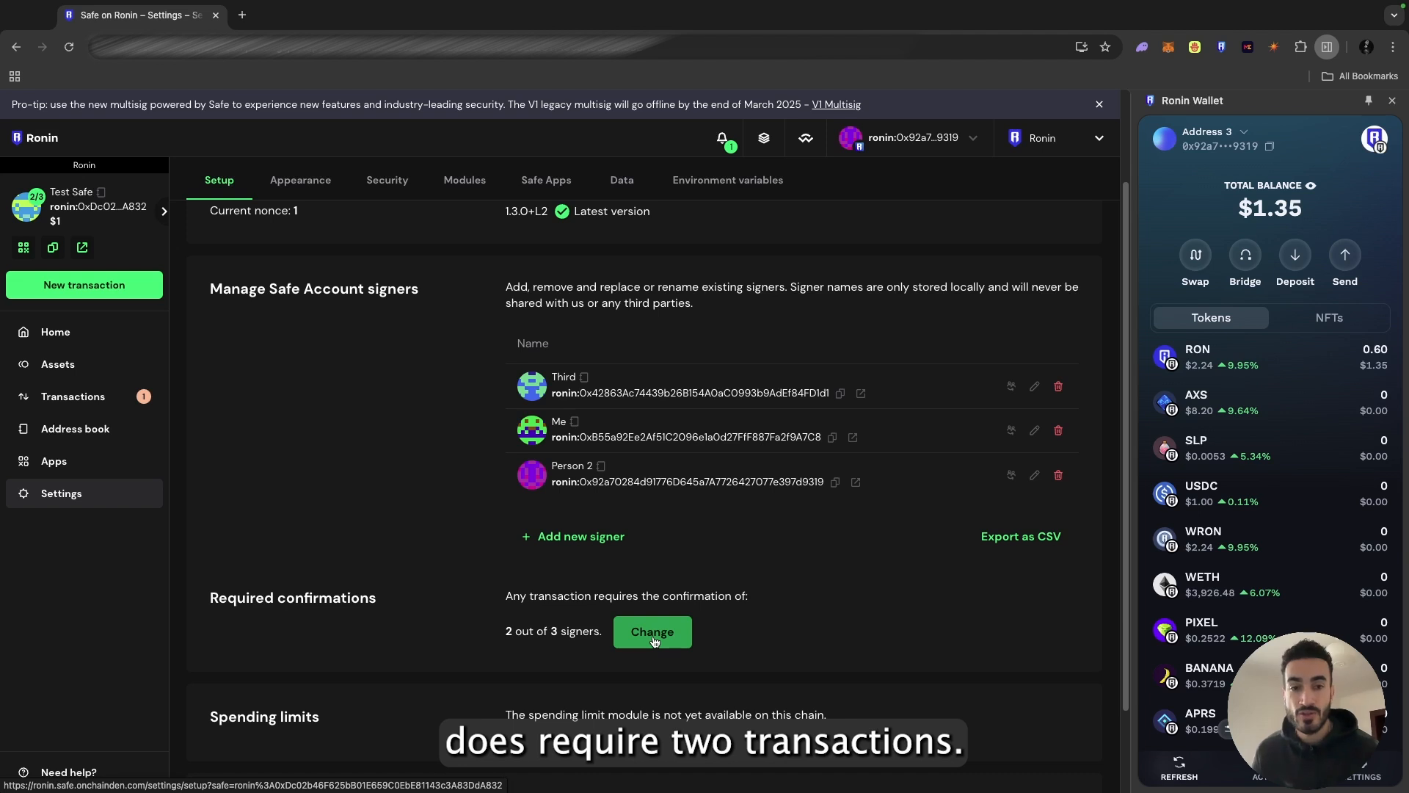
Try adding a new signer with a threshold of 3 out of 4 signers, and discard it for the transaction queue.
{"action": "left_click", "coordinate": [578, 536]}
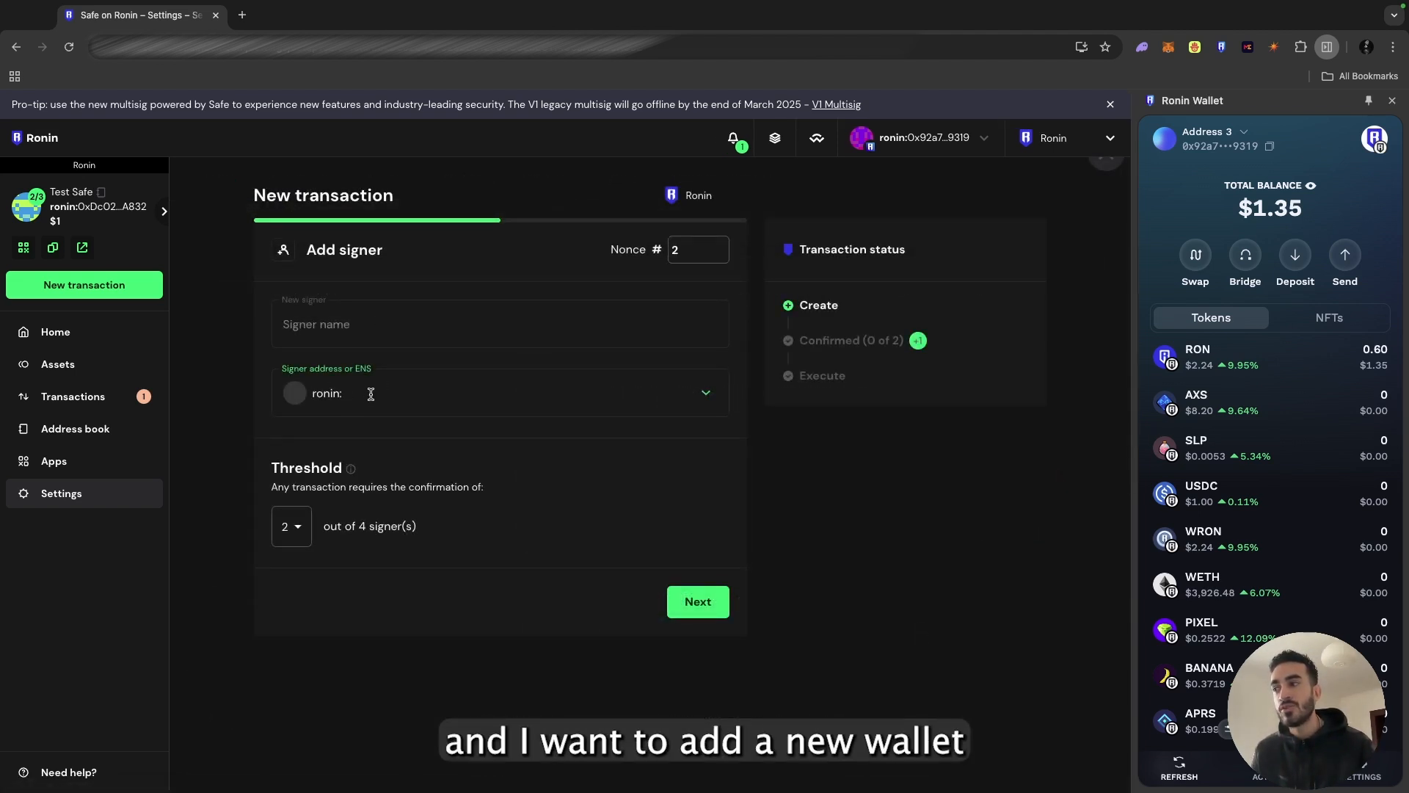
{"action": "left_click", "coordinate": [291, 534]}
{"action": "left_click", "coordinate": [289, 615]}
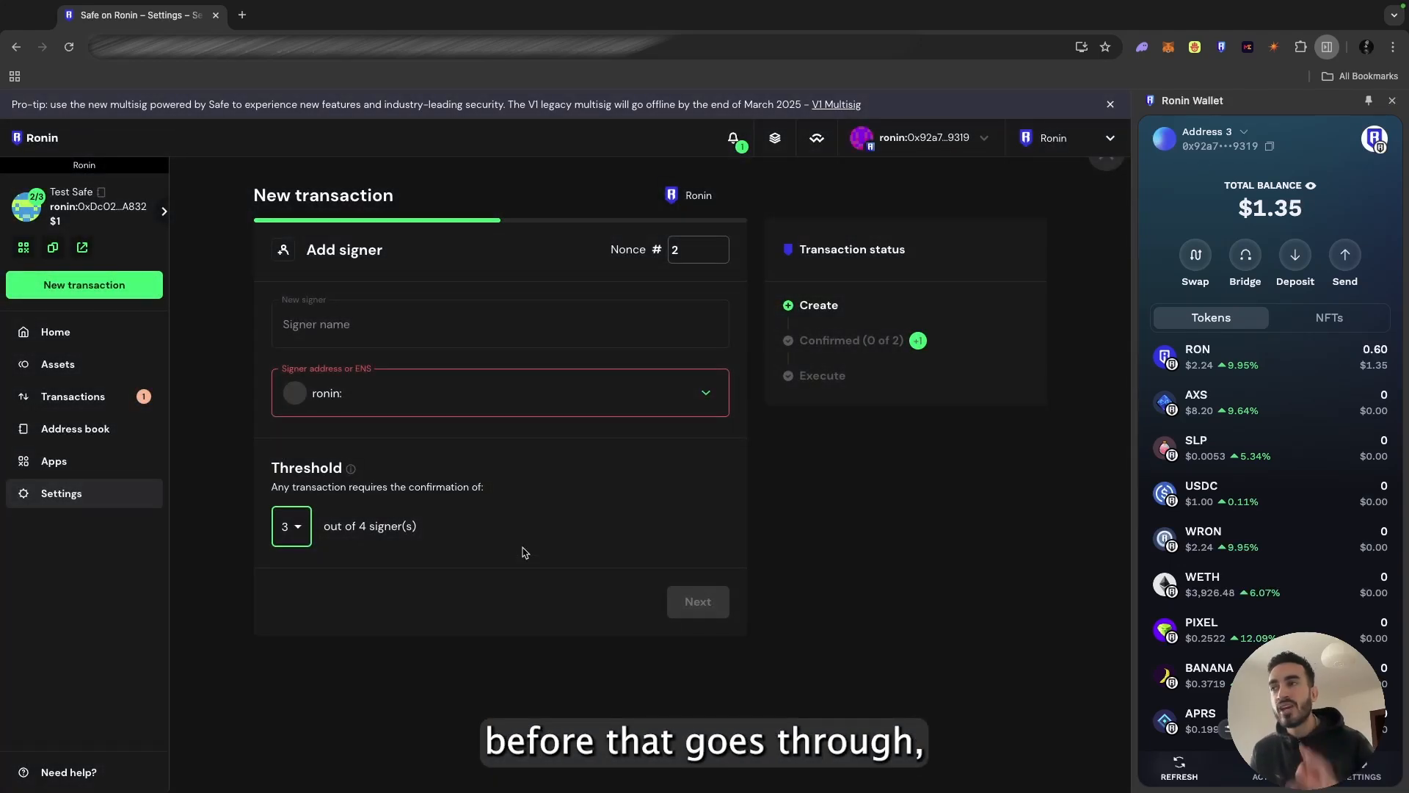
{"action": "left_click", "coordinate": [86, 396]}
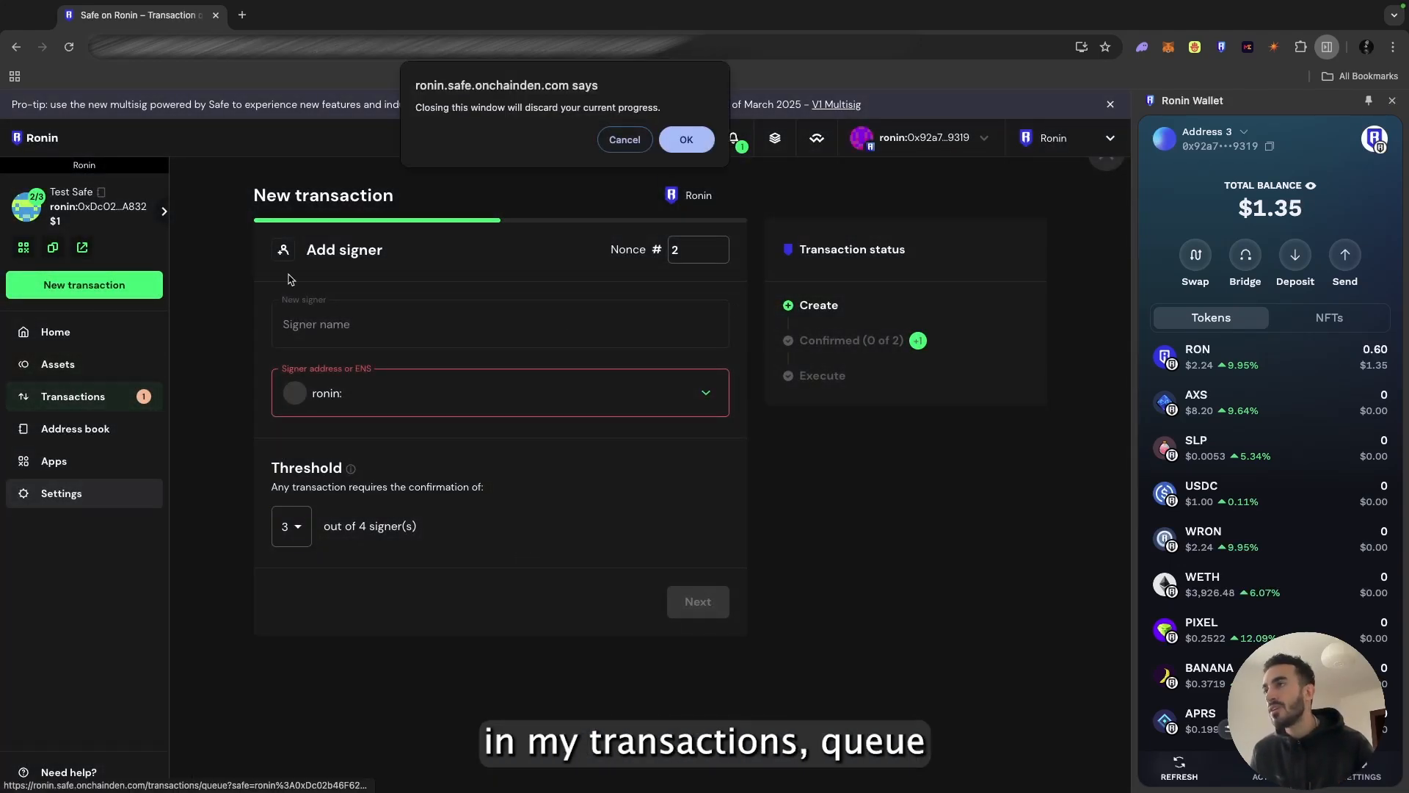
{"action": "left_click", "coordinate": [694, 146]}
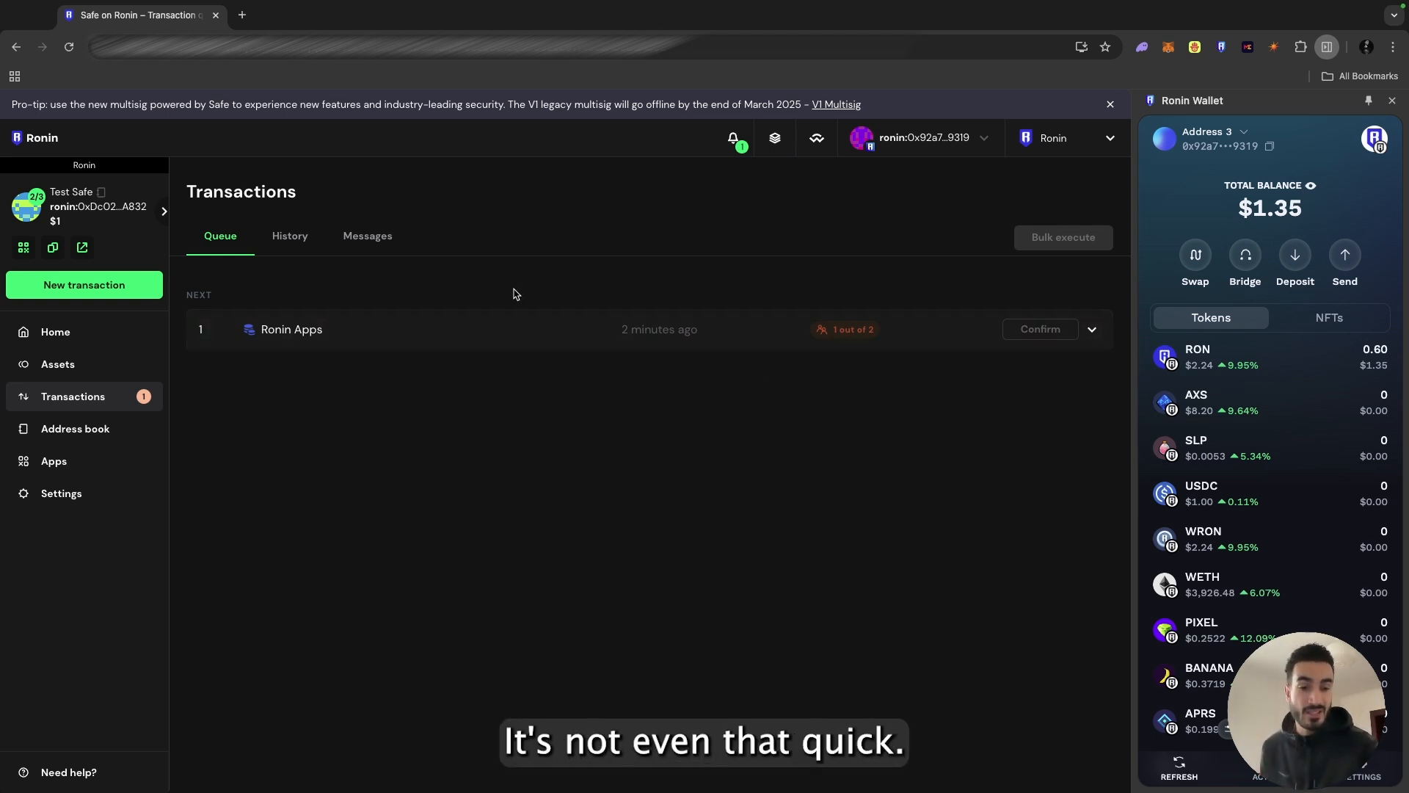
Review the Safe's transaction history and its off-chain messages section.
{"action": "left_click", "coordinate": [300, 248]}
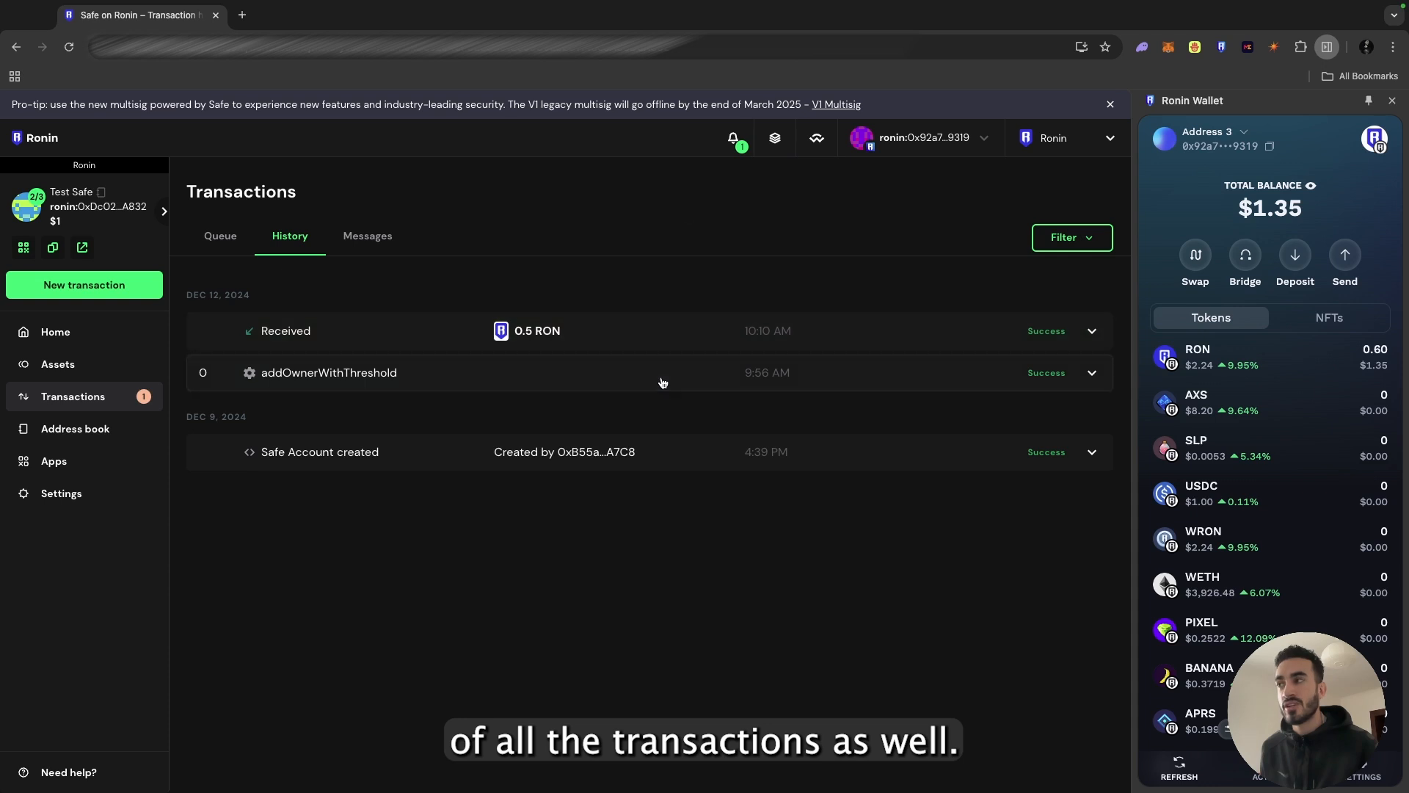
{"action": "left_click", "coordinate": [358, 236]}
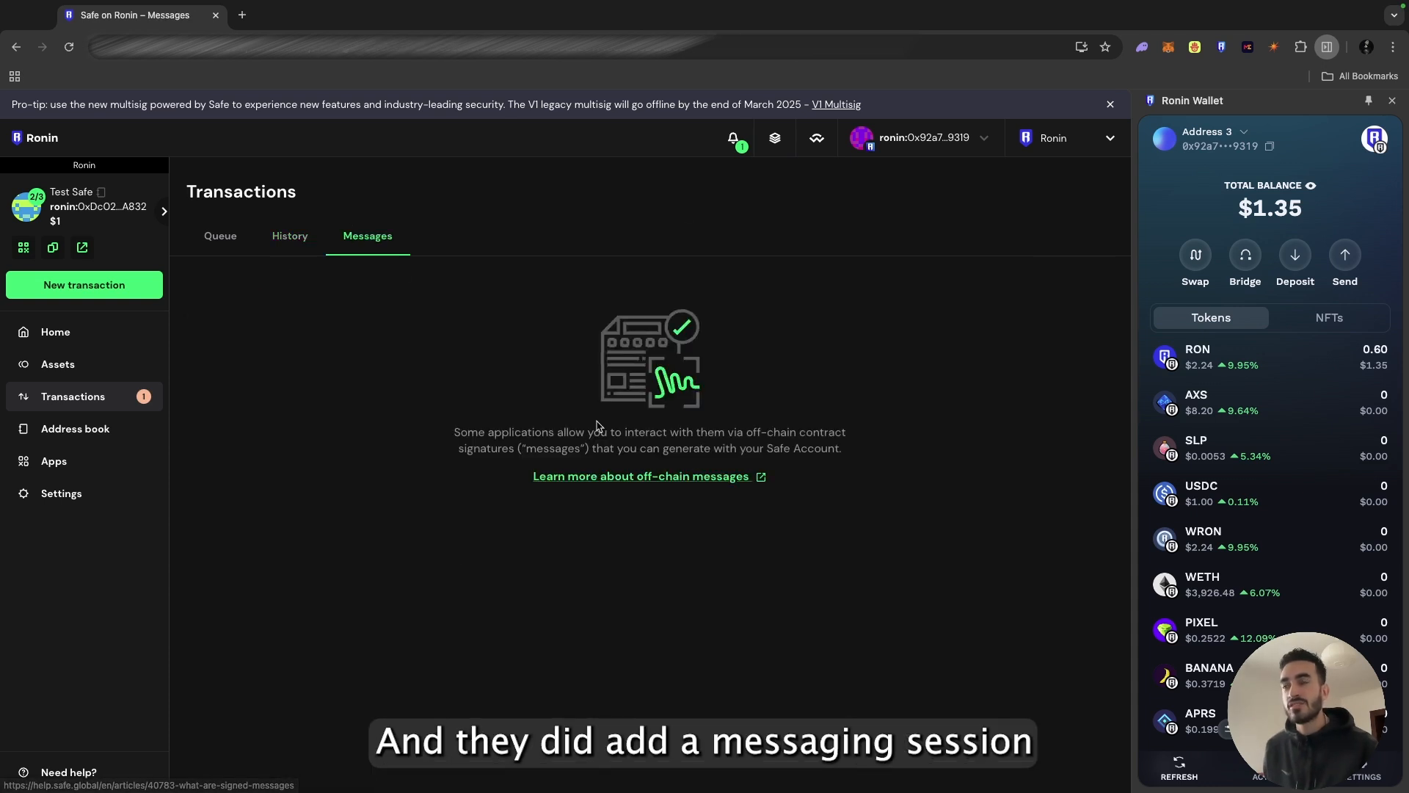